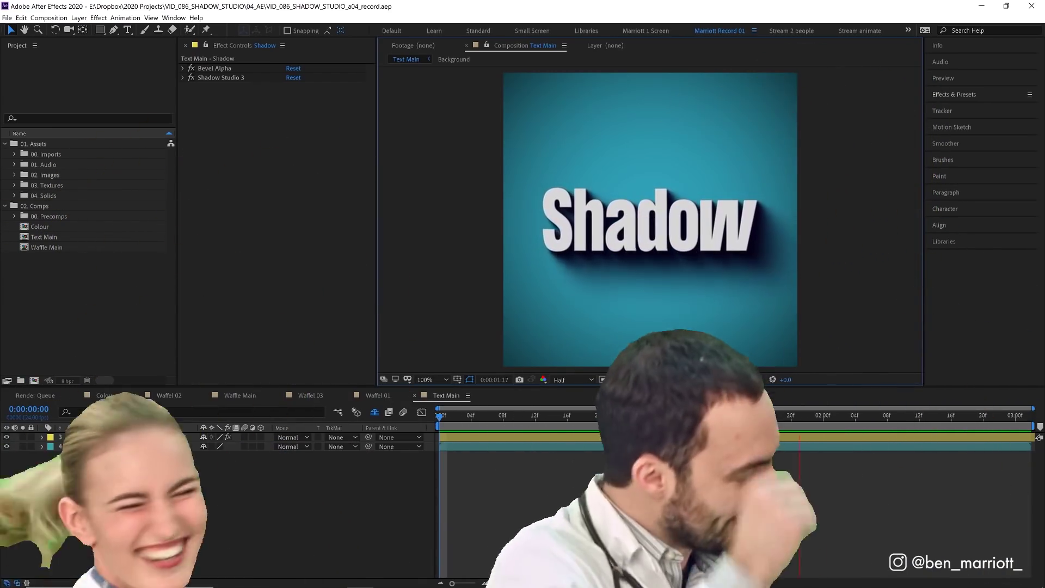
Remove the Bevel Alpha and Shadow Studio 3 effects from the Shadow text layer.
key(ctrl+shift+e)
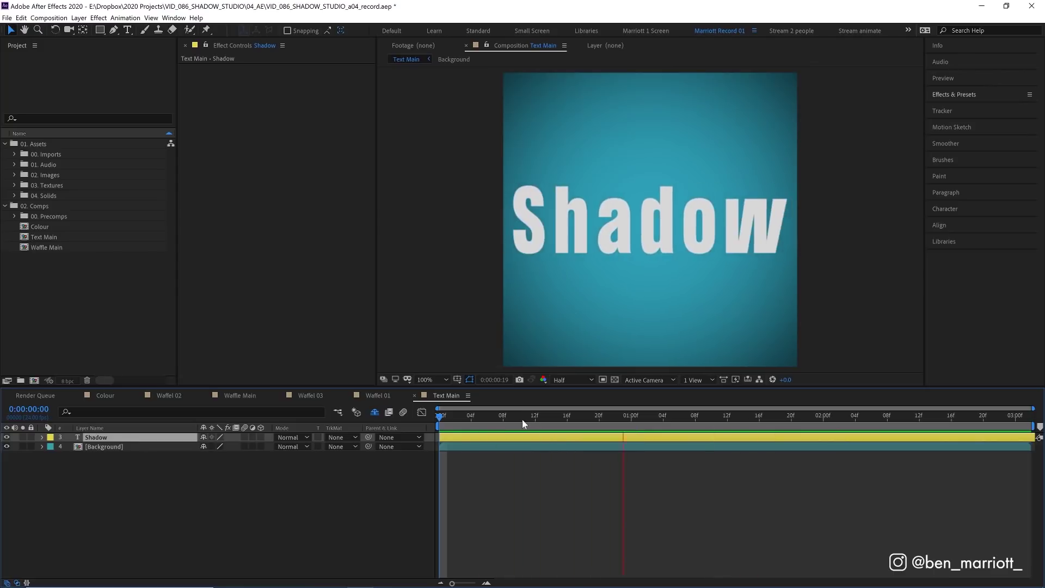
Show the Shadow layer's Tracking Amount and Scale keyframes and preview the tracking-in animation.
drag(521, 418, 547, 432)
key(u)
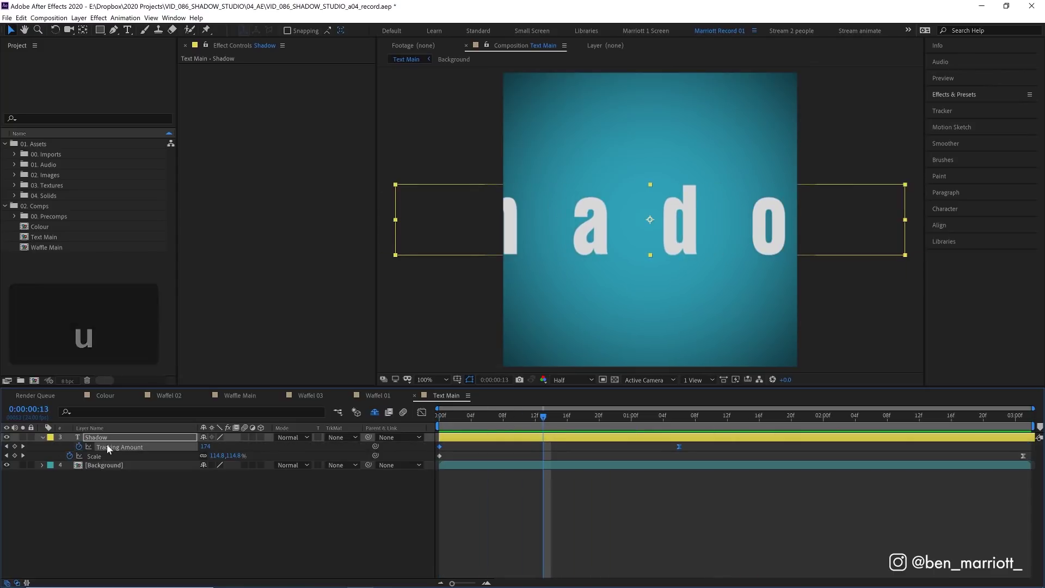
click(465, 420)
drag(465, 420, 1029, 419)
key(space)
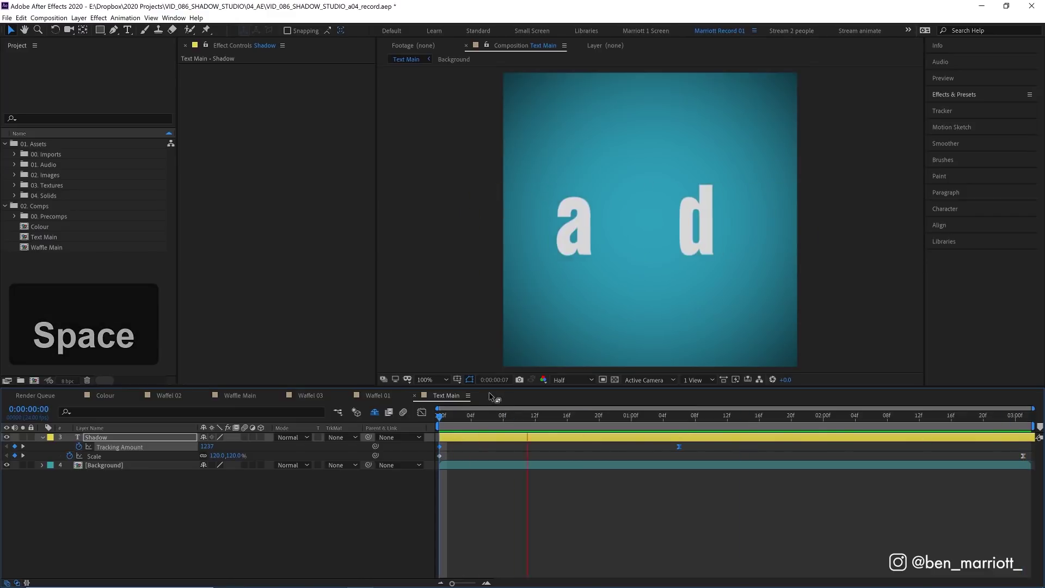
Apply Shadow Studio 2 to the Shadow text from a 'shad' effects search, then temporarily undo it.
click(954, 94)
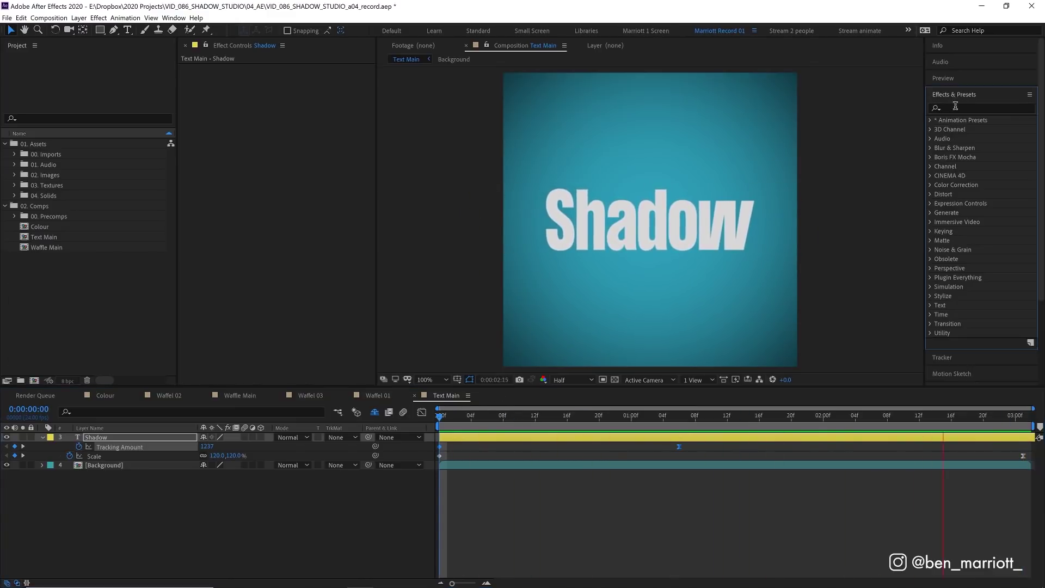
click(953, 108)
text(shad)
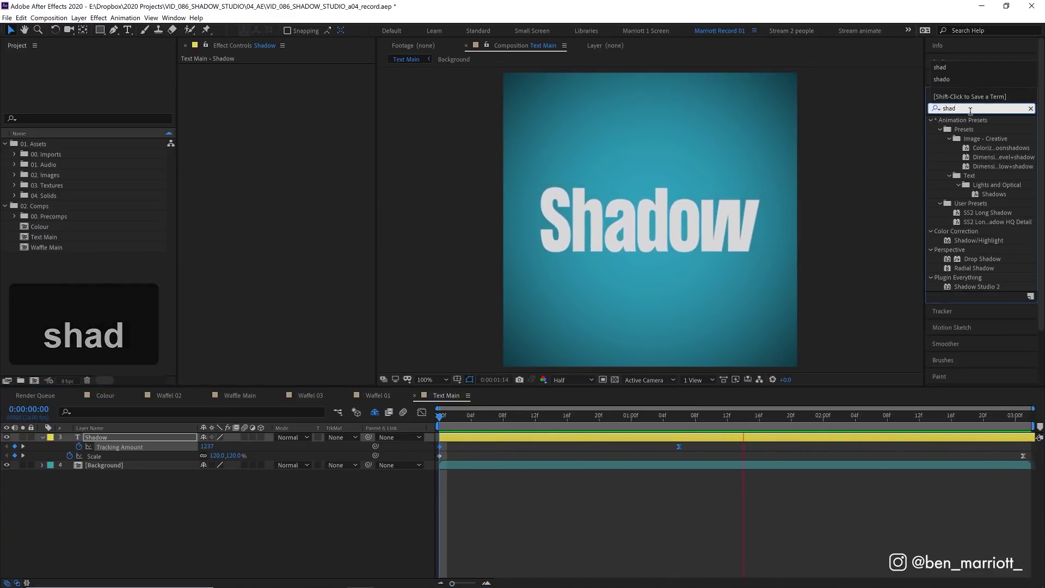
drag(977, 287, 680, 239)
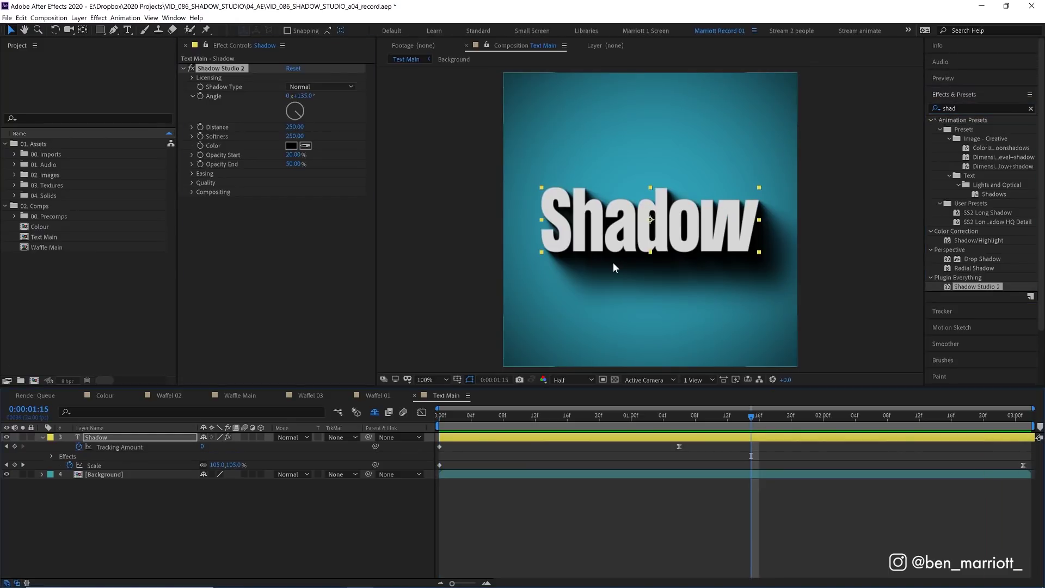
click(714, 445)
key(ctrl+z)
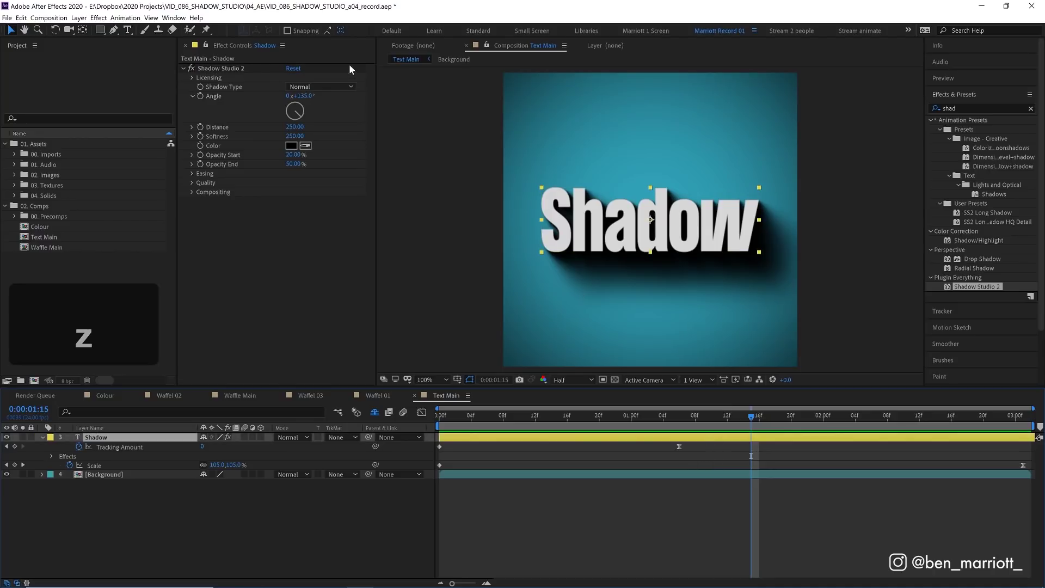
Add Drop Shadow from a 'dro' search and duplicate it into five copies with rising softness.
click(191, 68)
text(dro)
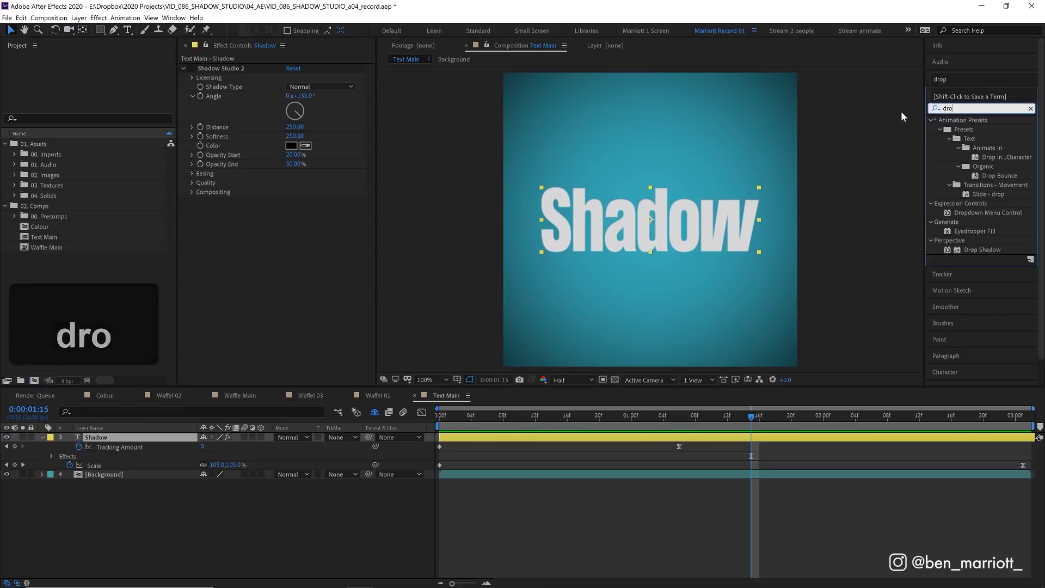
drag(983, 250, 297, 346)
key(ctrl+d)
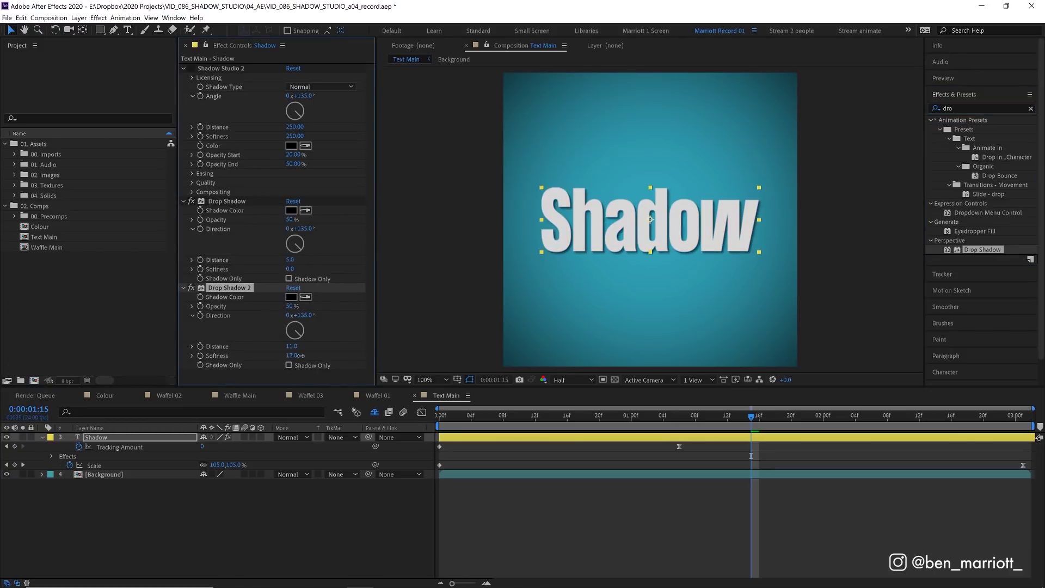
key(ctrl+d)
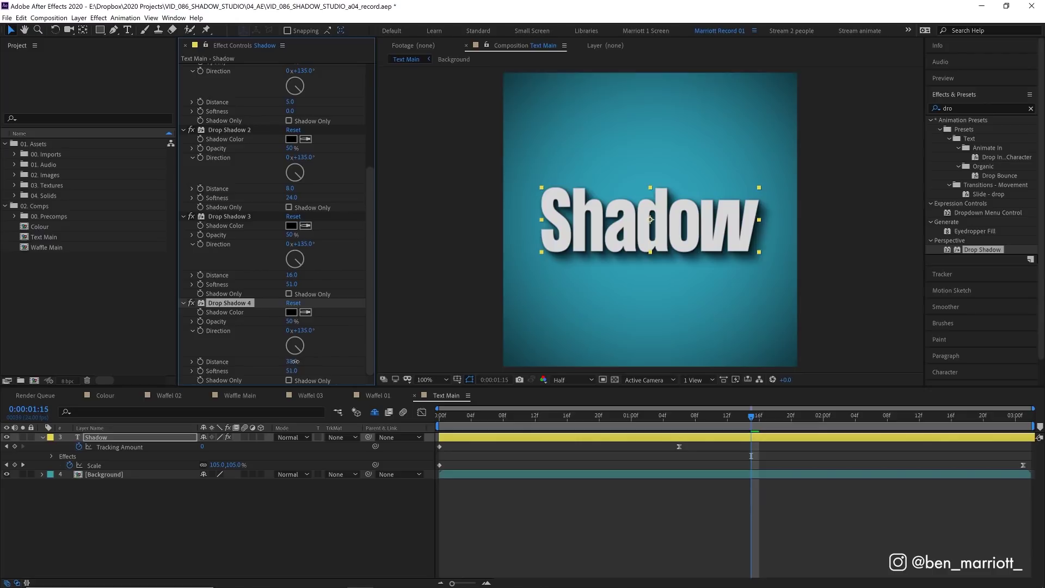
drag(290, 371, 305, 371)
key(ctrl+d)
drag(291, 371, 310, 371)
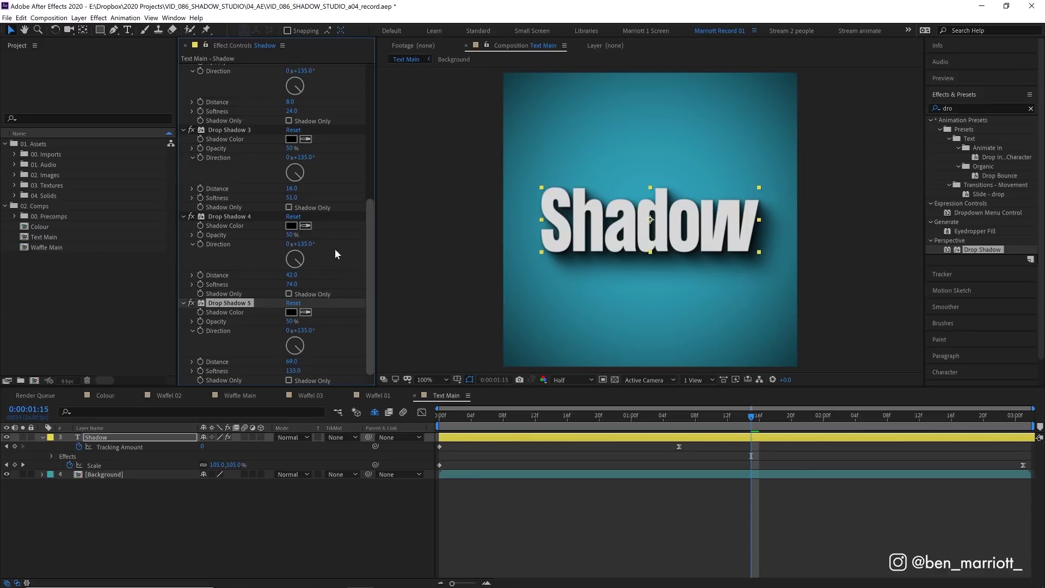
scroll(250, 217, up, 5)
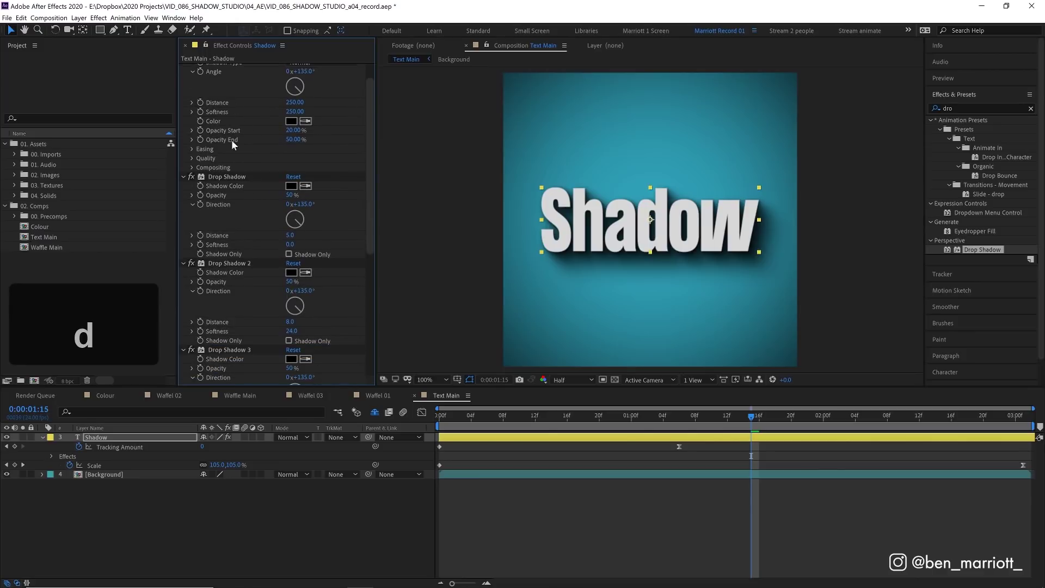
Delete all Drop Shadow effects and set Shadow Studio 2's angle to 90°, previewing the result.
key(Delete)
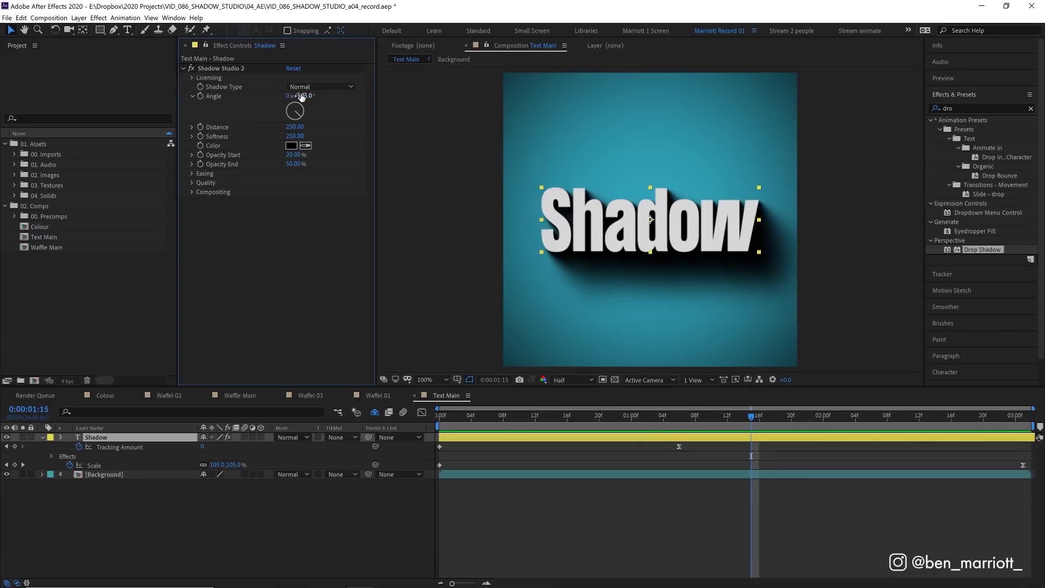
drag(301, 98, 303, 105)
click(440, 416)
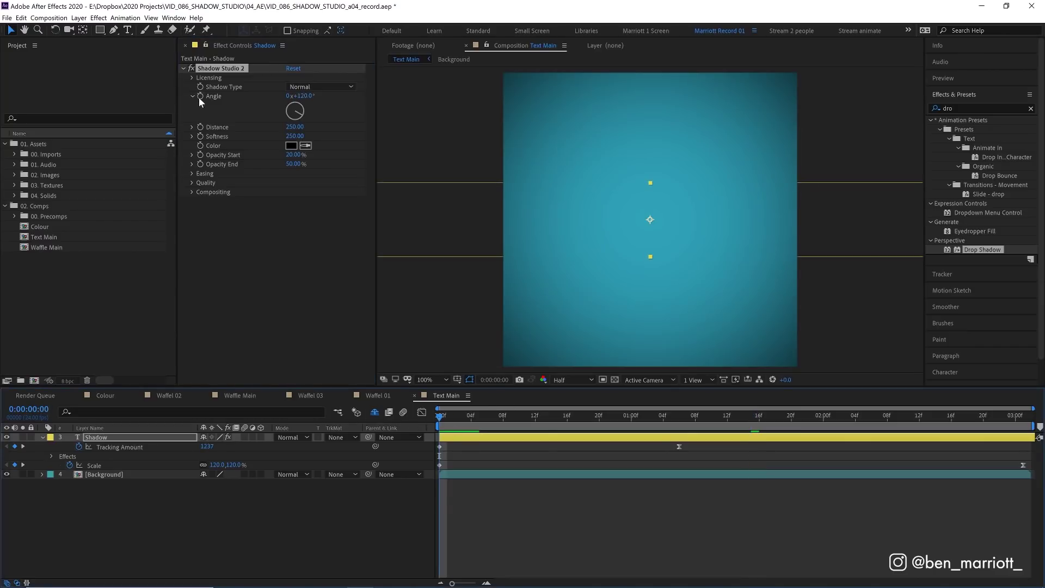
click(301, 96)
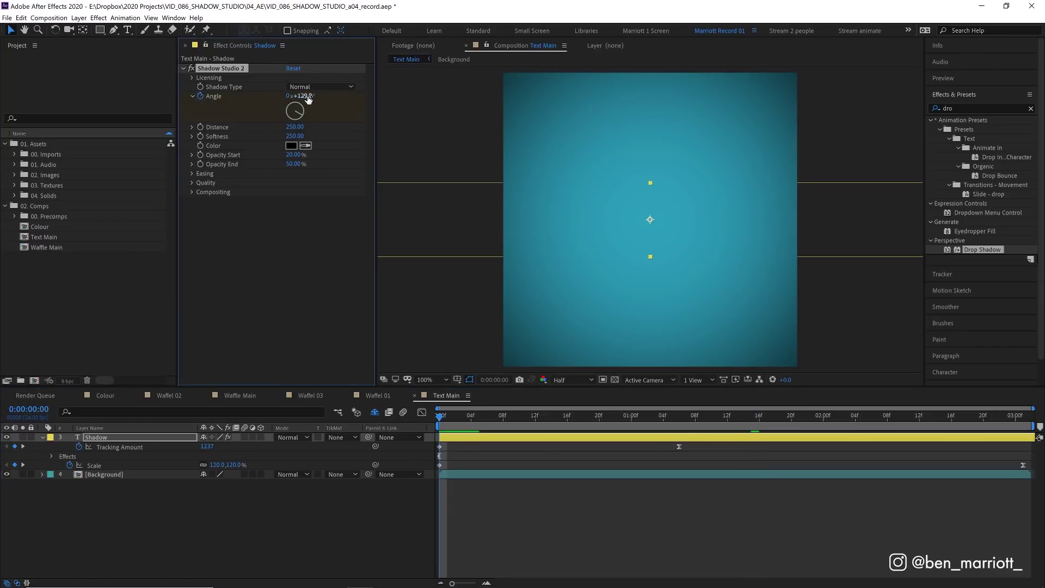
text(90)
key(KP_Enter)
key(space)
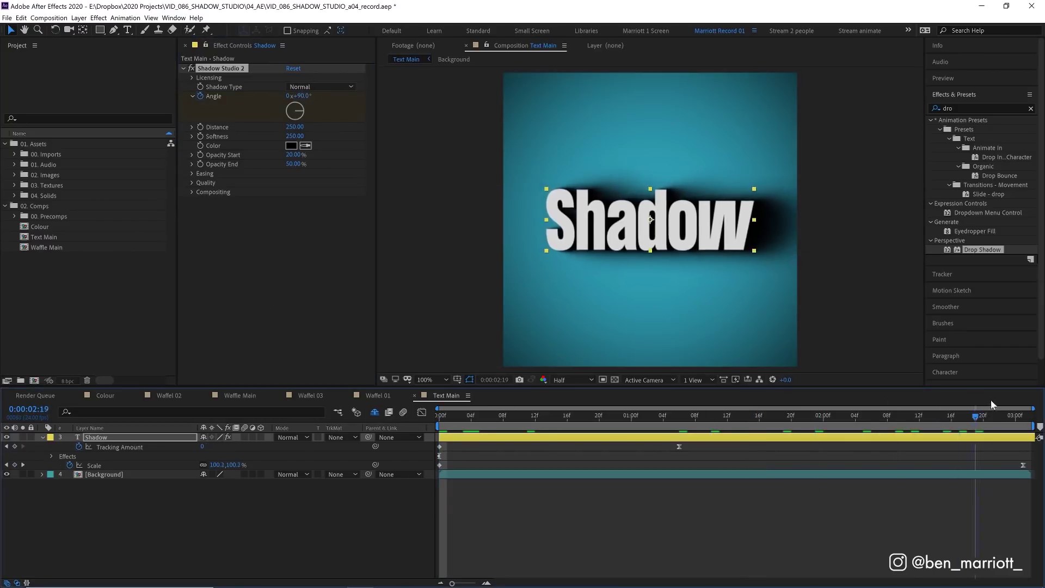
Change the shadow angle to 91° and toggle Shadow Studio 2 off and on to compare.
click(298, 96)
text(91)
key(KP_Enter)
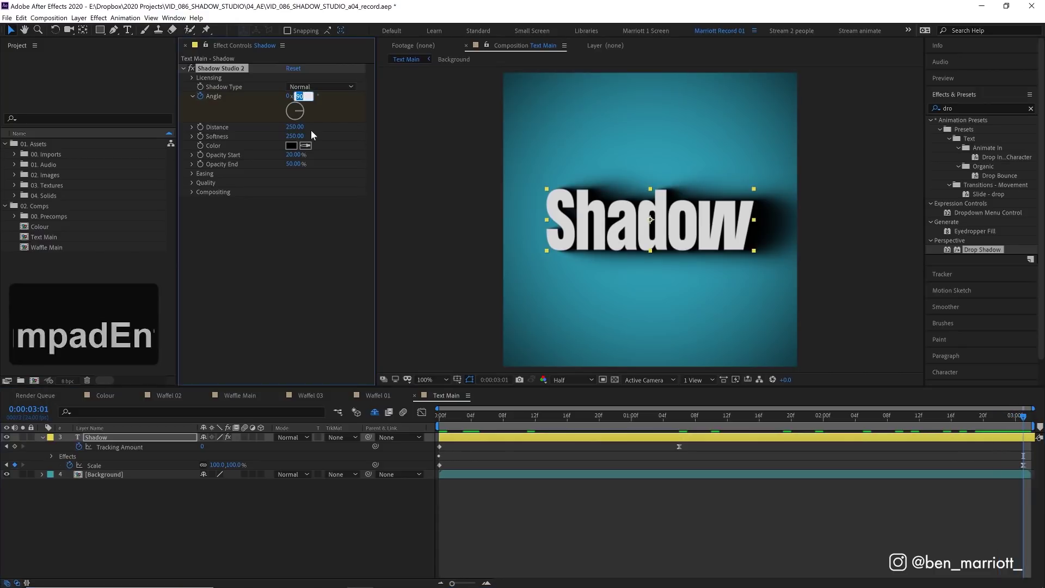
key(space)
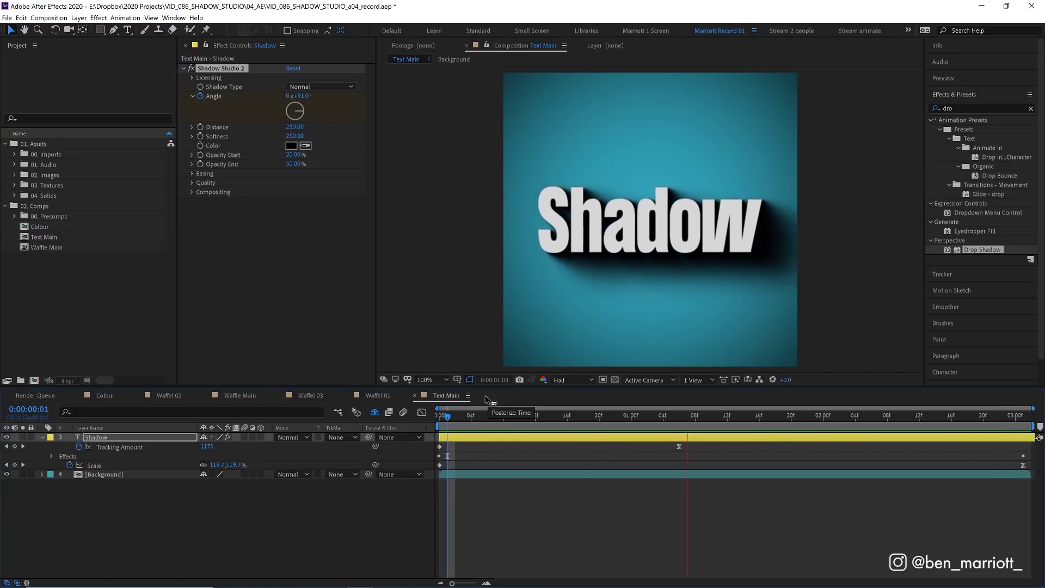
click(191, 68)
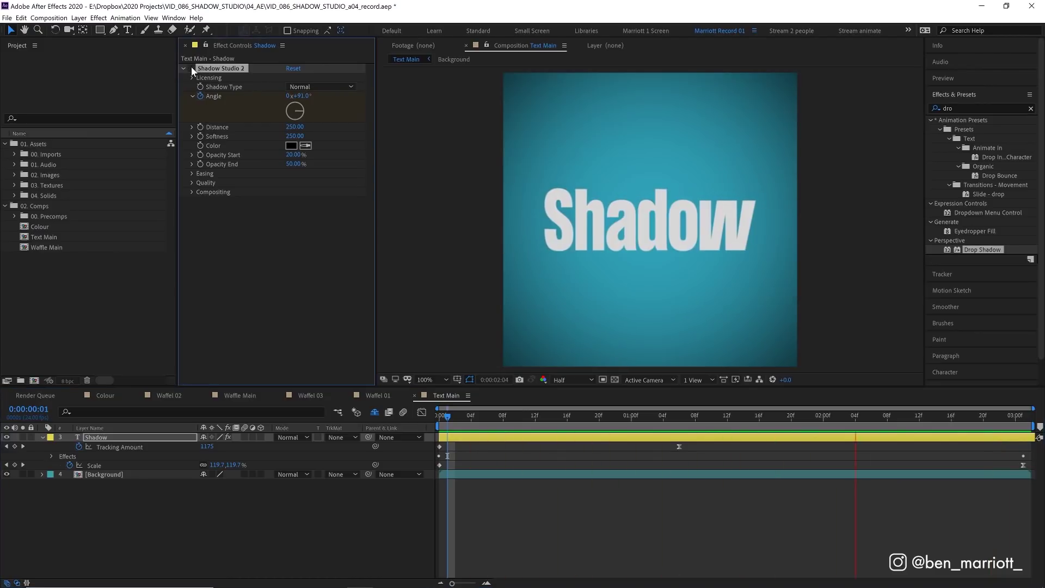
click(191, 68)
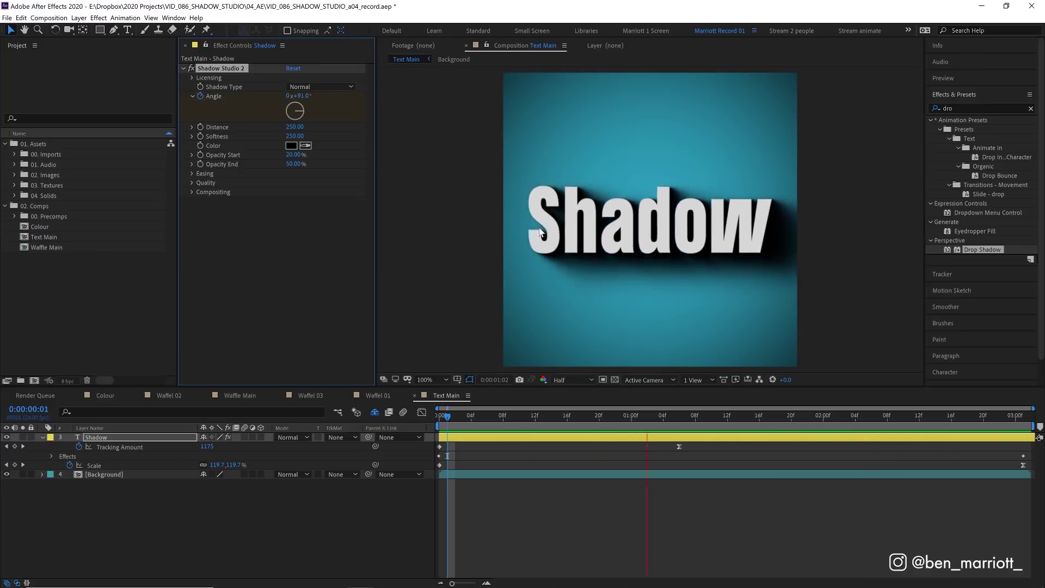
Try distance 271 and softness 10, settling on a 128.4° angle with 250 distance and softness.
key(space)
drag(295, 127, 447, 155)
key(z)
key(shift+a)
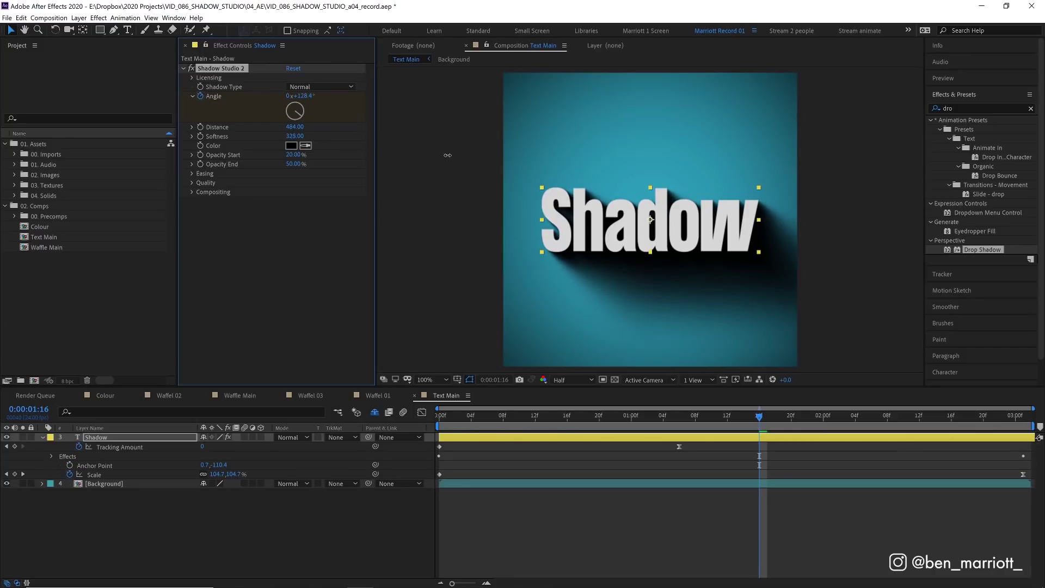
drag(332, 157, 284, 163)
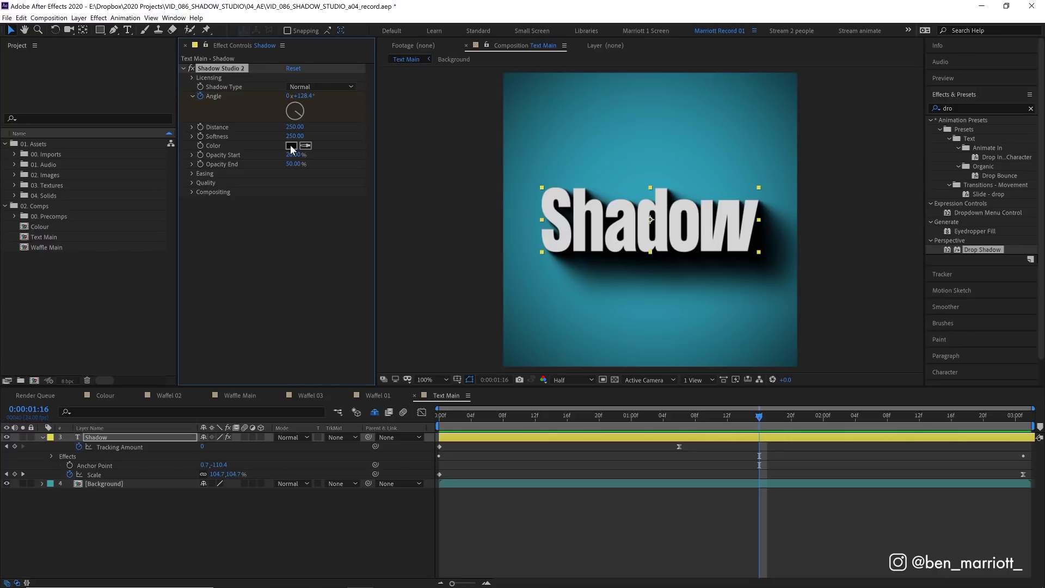
Try dark teal, blue, red and magenta shadow colours in Shadow Studio 2's colour picker.
click(290, 146)
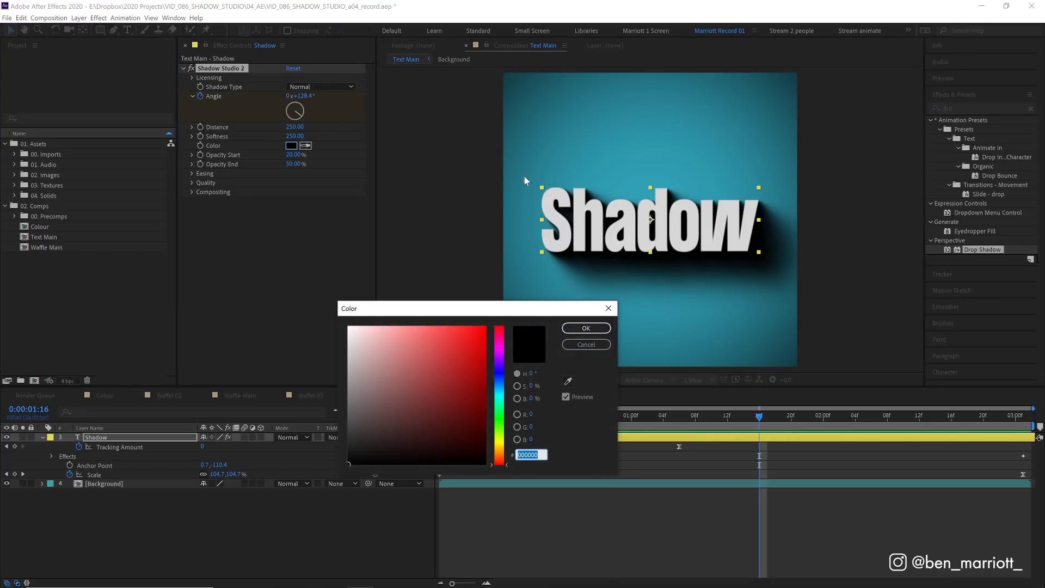
click(567, 381)
click(680, 332)
click(470, 438)
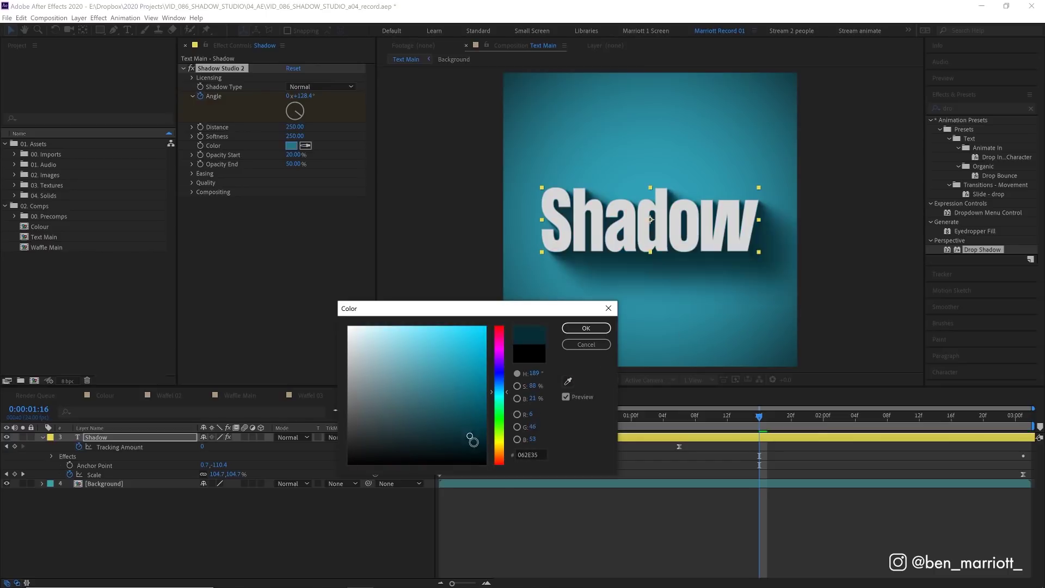
drag(472, 440, 498, 461)
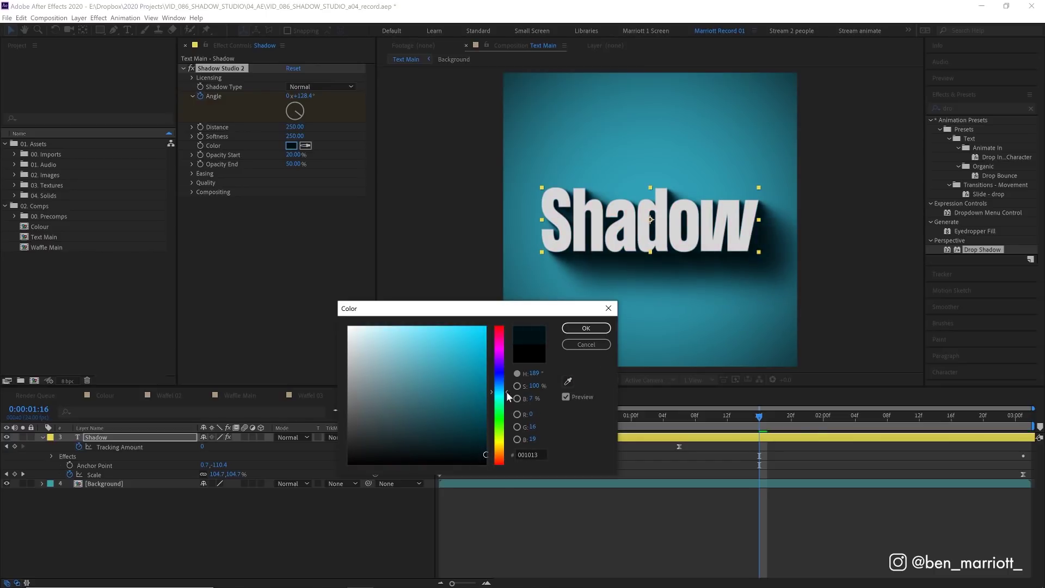
drag(507, 396, 506, 382)
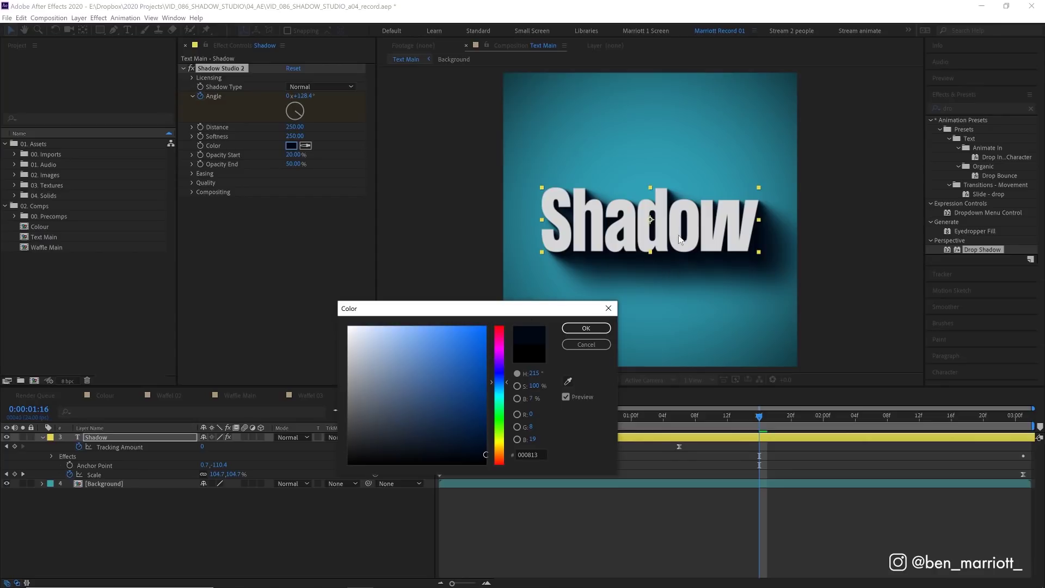
drag(499, 344, 499, 331)
drag(461, 352, 486, 326)
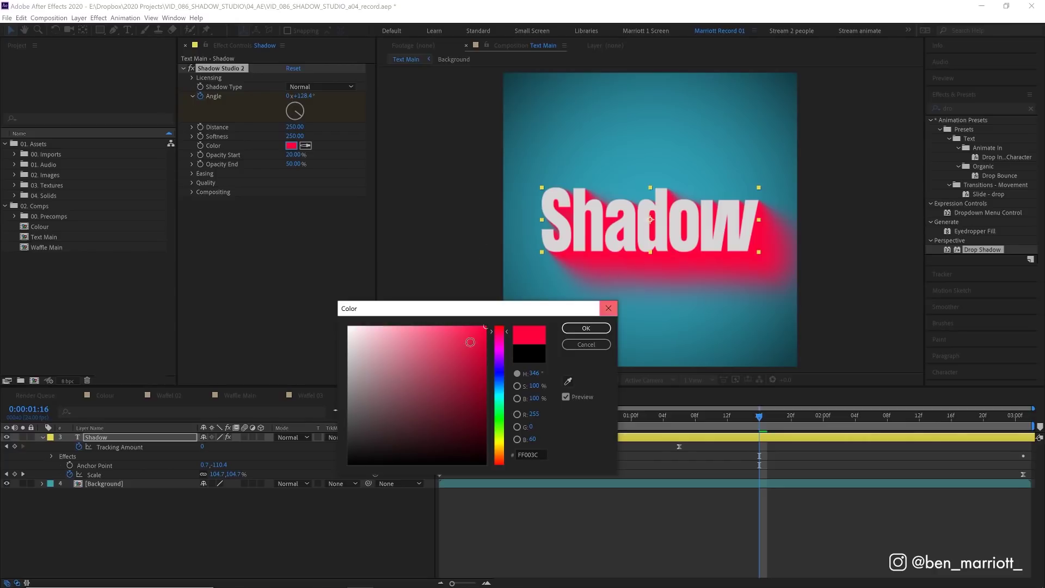
click(500, 340)
mouse_move(501, 349)
mouse_down()
mouse_move(510, 485)
mouse_move(499, 334)
mouse_up()
Set the shadow colour to near-black navy (000018) and test a higher start opacity.
click(568, 381)
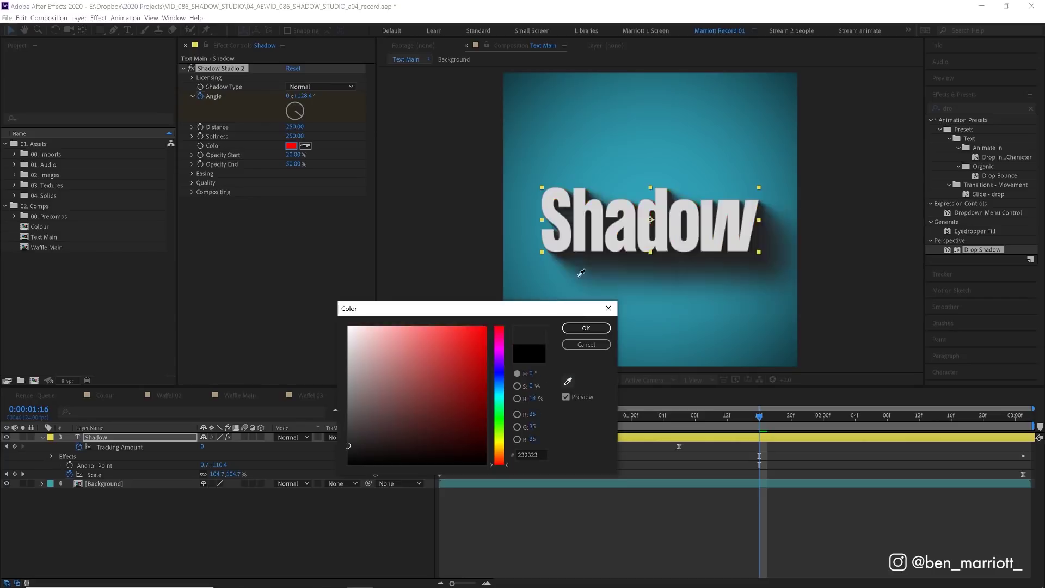
click(577, 228)
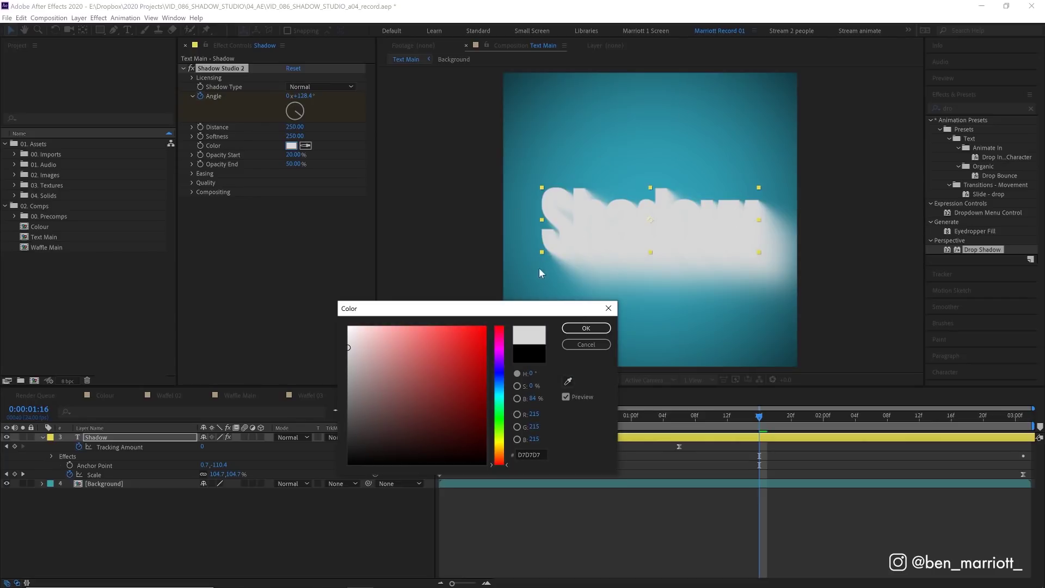
click(500, 373)
drag(483, 423, 483, 457)
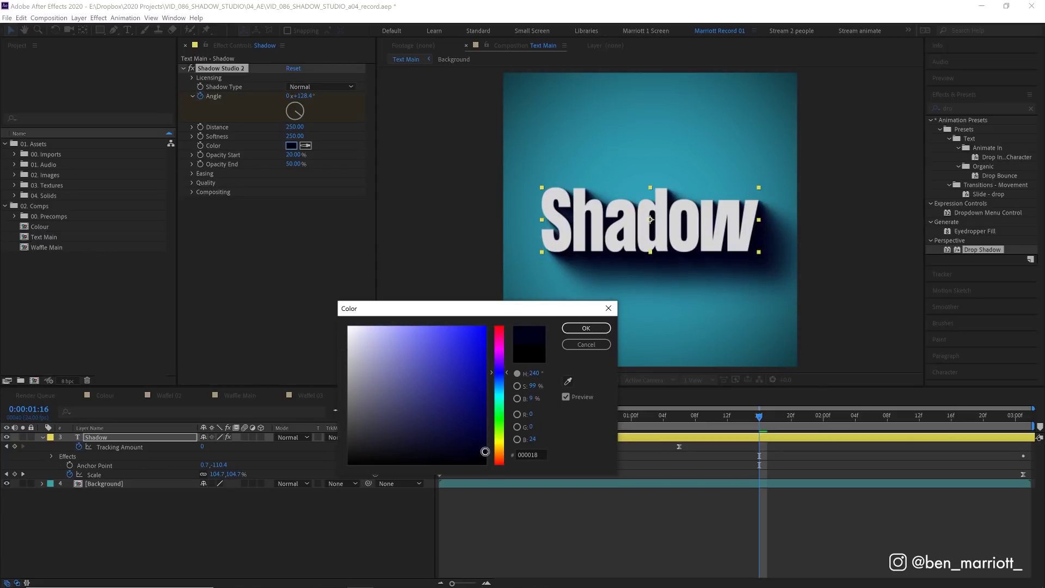
click(588, 328)
drag(289, 156, 372, 163)
Undo the opacity tweaks, set Opacity End to 35%, and briefly inspect Easing > Advanced.
key(ctrl+z)
key(ctrl+z)
key(ctrl+z)
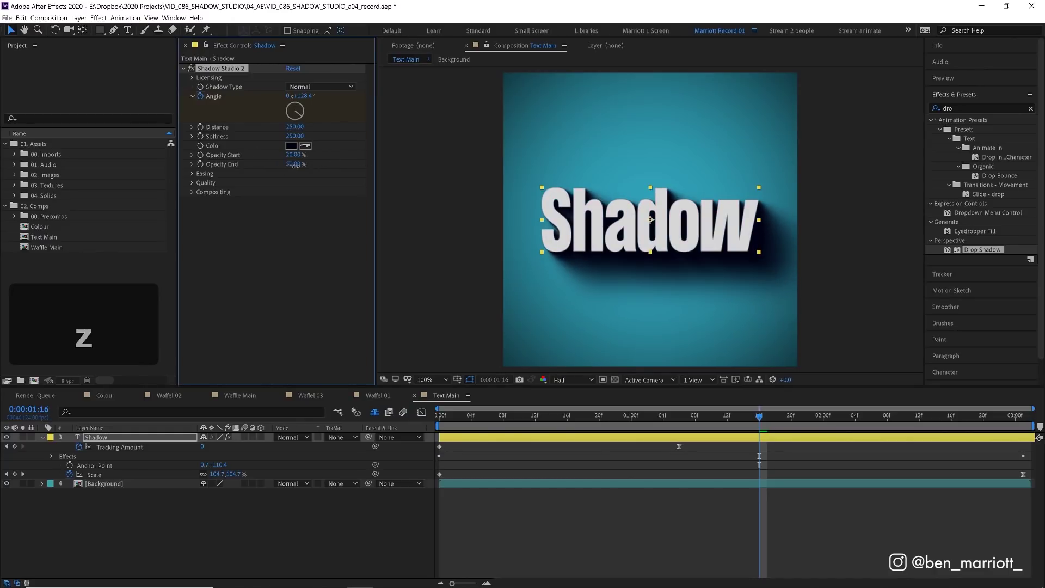
key(ctrl+z)
drag(265, 166, 320, 197)
click(191, 173)
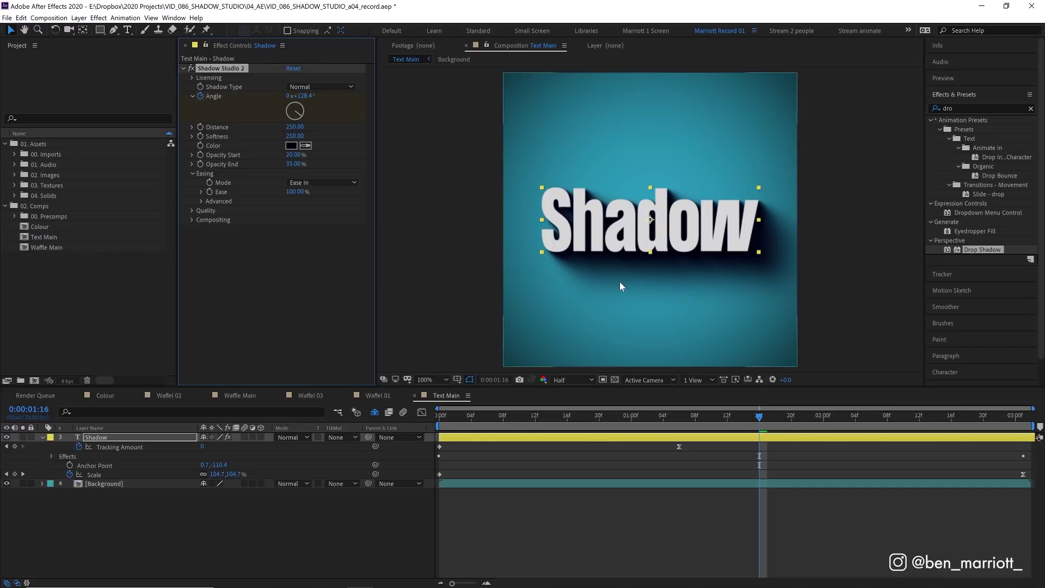
click(201, 202)
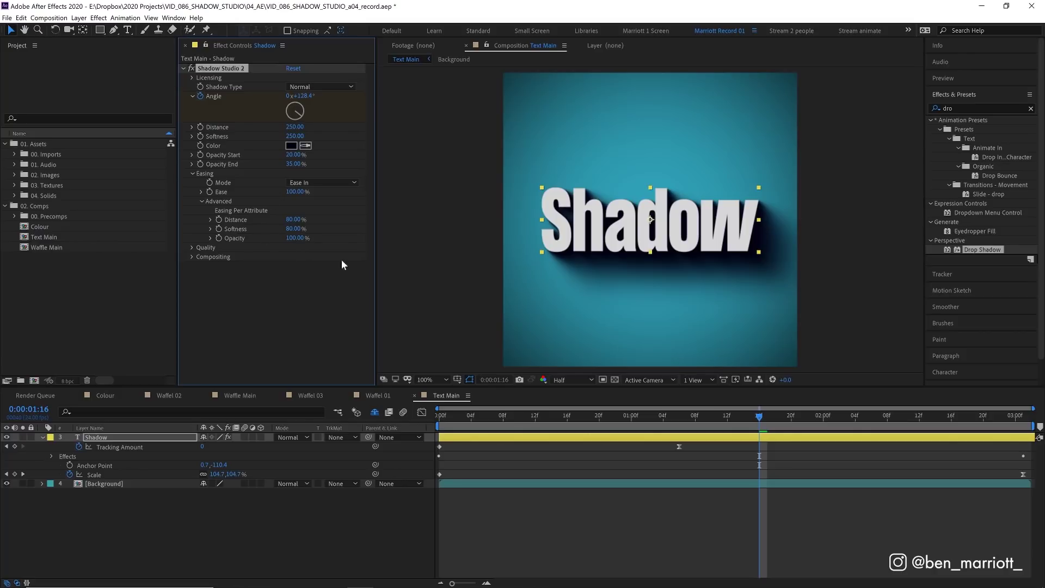
click(201, 201)
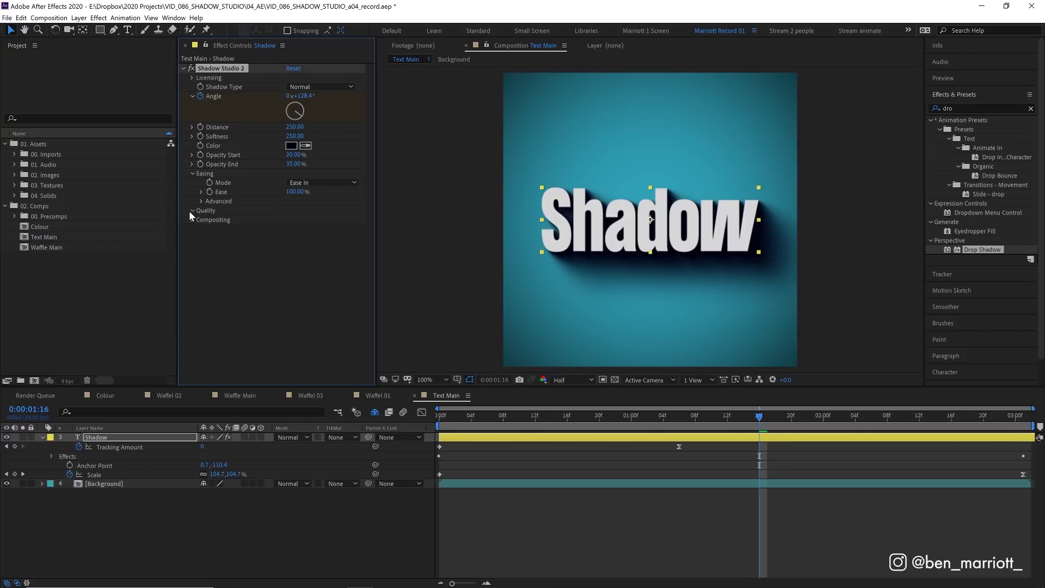
Test softness and sample counts under Quality, aiming for 32 samples and 51%/29% opacity.
click(190, 210)
drag(295, 136, 139, 146)
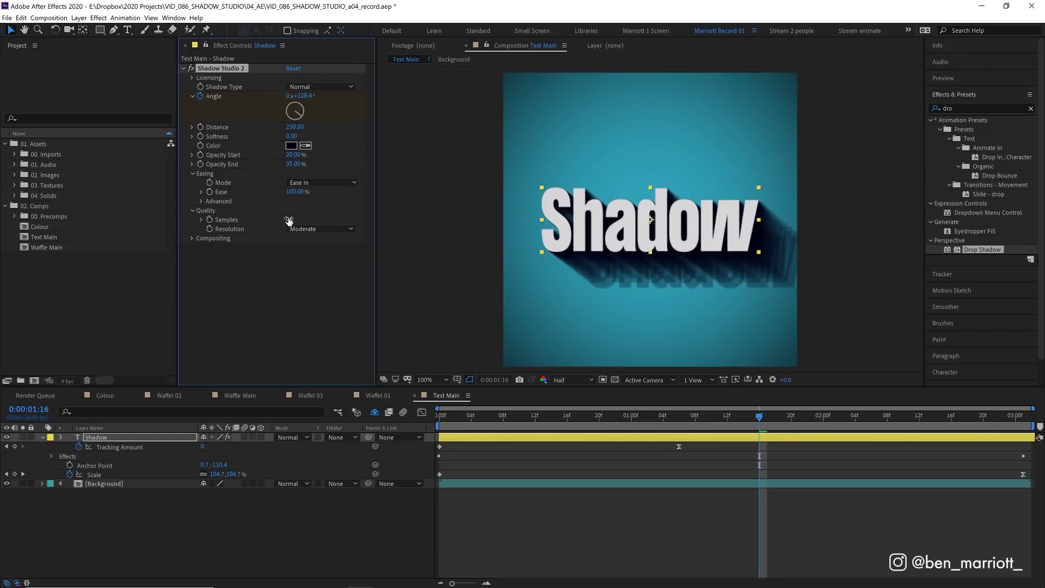
drag(279, 219, 209, 212)
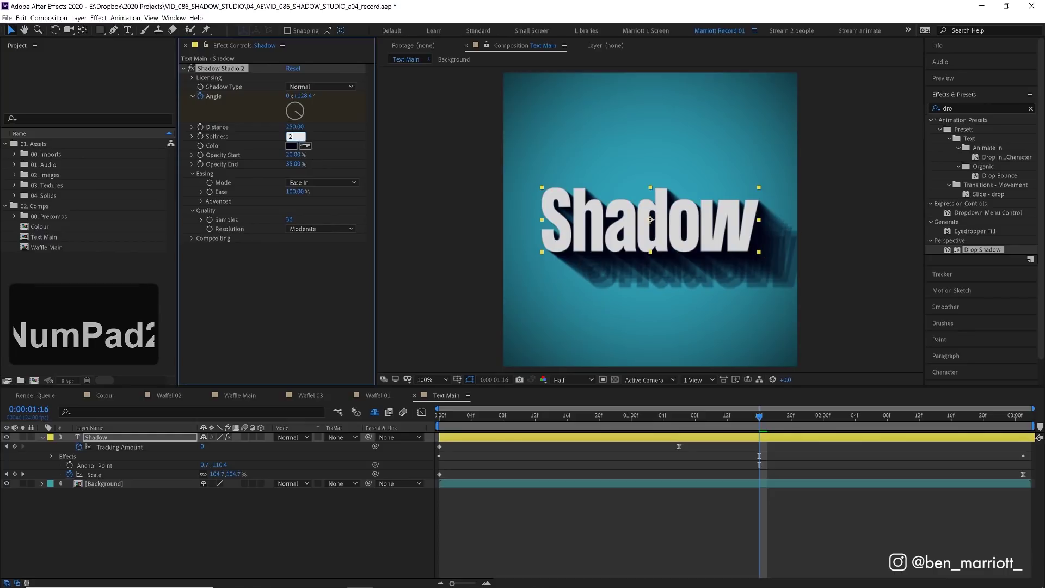
text(50)
key(KP_Enter)
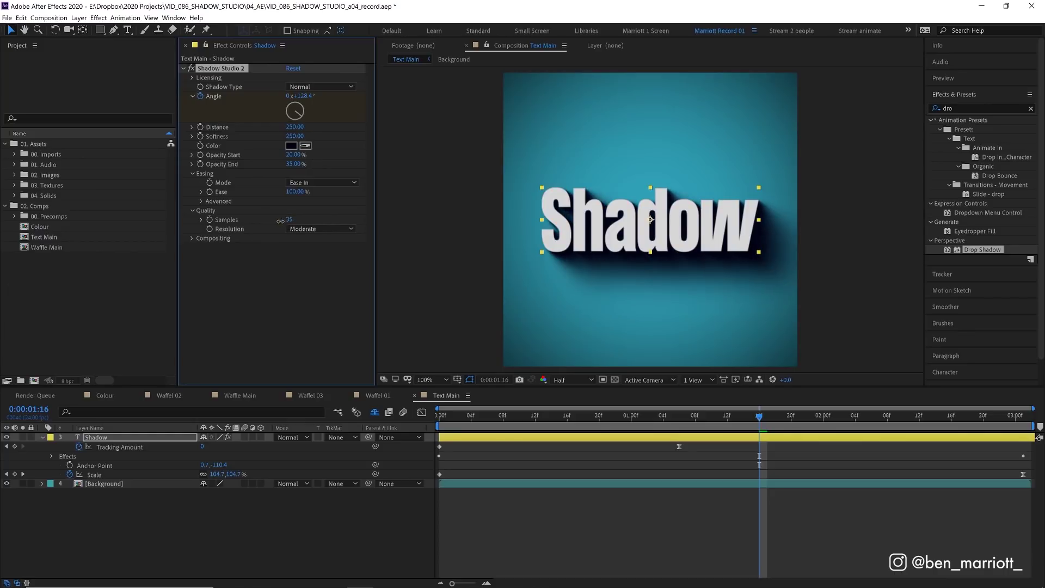
key(z)
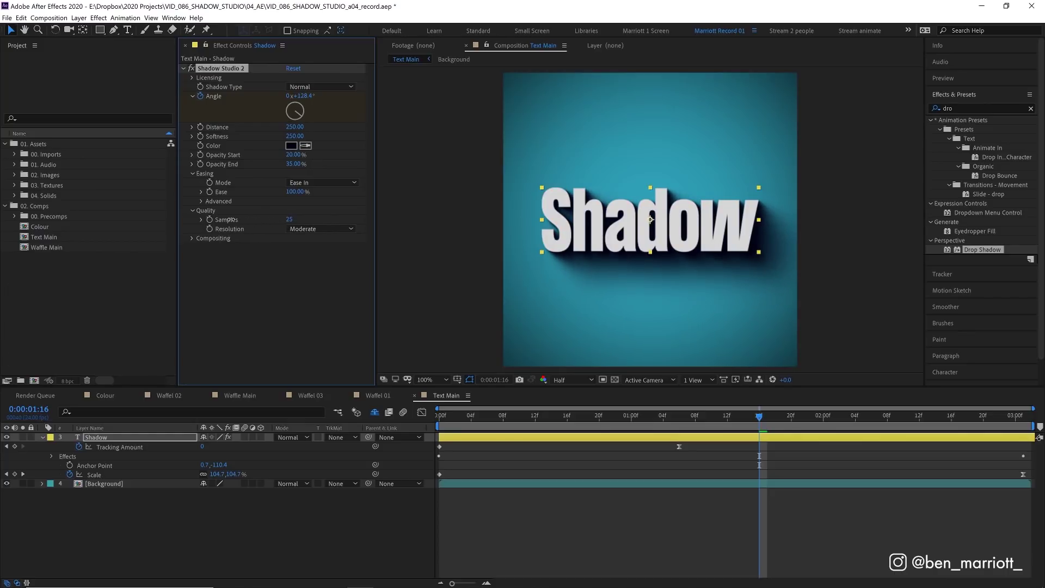
drag(262, 219, 179, 213)
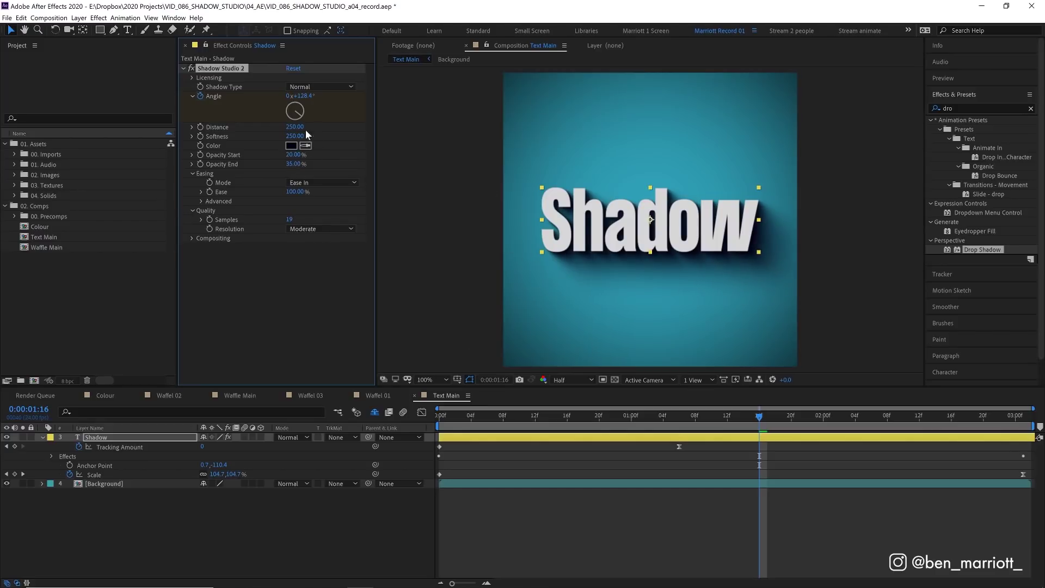
mouse_move(299, 155)
mouse_down()
mouse_move(320, 156)
mouse_move(292, 163)
mouse_up()
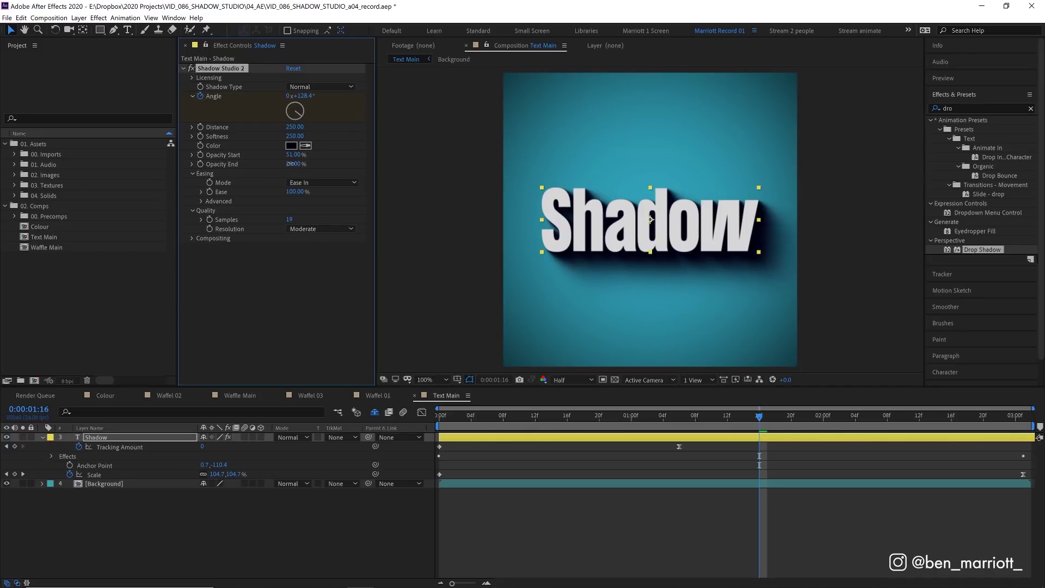
Compare Low, Draft and Extreme shadow resolutions before settling on Moderate.
click(327, 229)
click(316, 246)
click(339, 226)
click(338, 242)
click(333, 227)
click(327, 249)
click(341, 230)
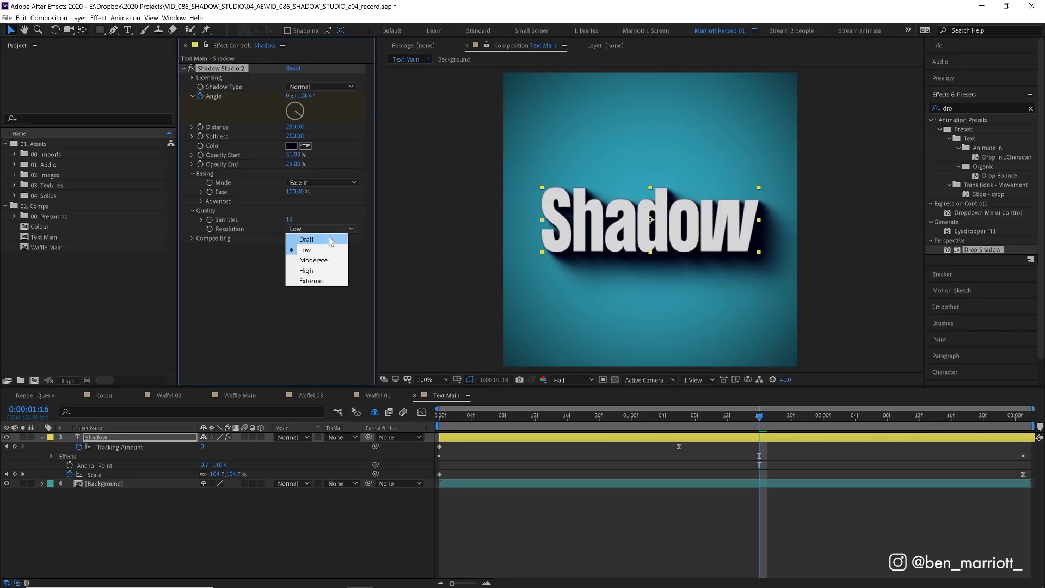
click(327, 281)
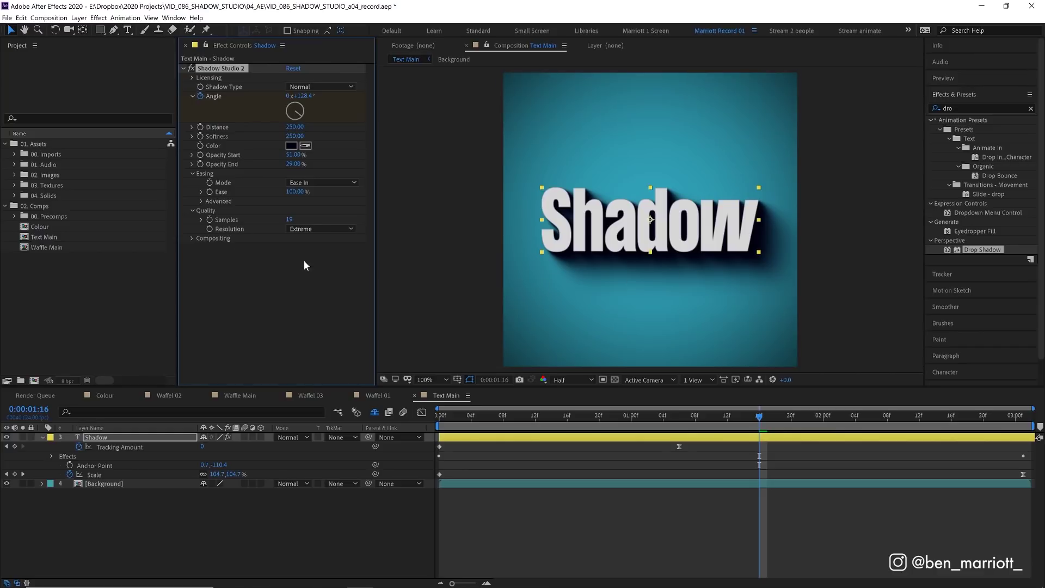
click(320, 229)
click(314, 260)
click(320, 229)
click(317, 252)
click(324, 227)
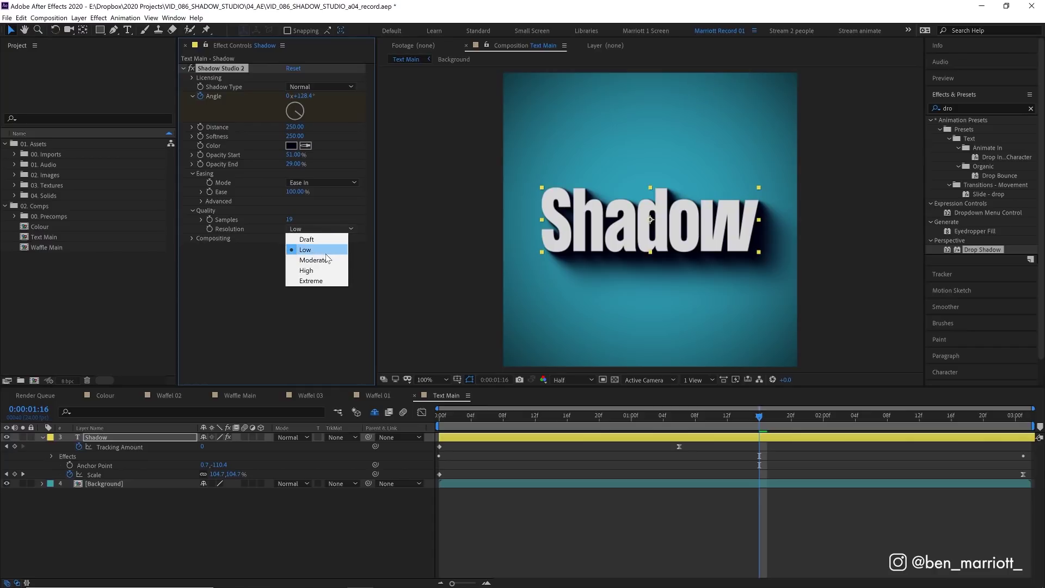
click(314, 260)
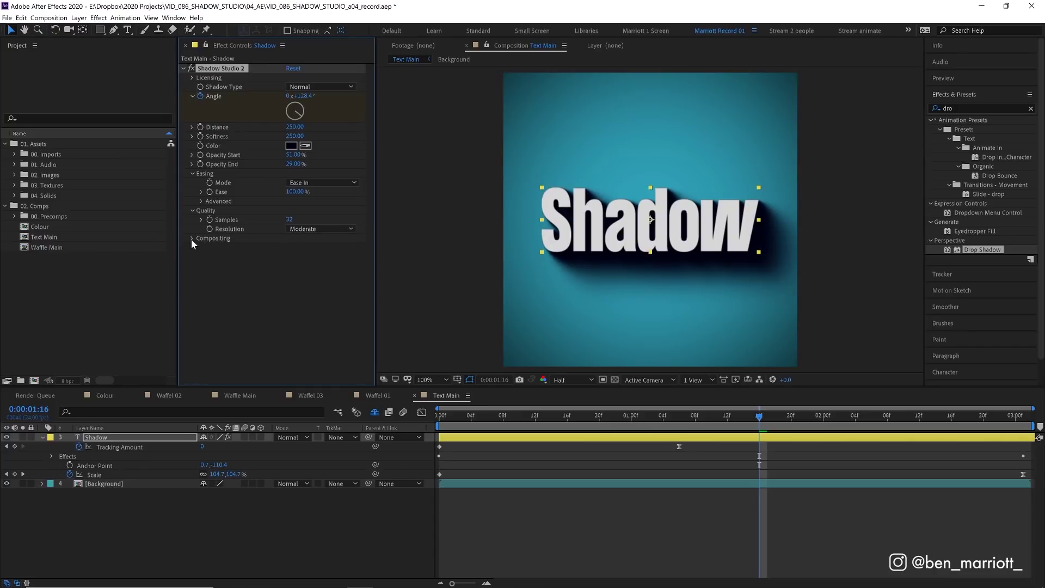
Preview the shadow alone by lowering Compositing Source Opacity, then undo it.
click(192, 239)
drag(294, 247, 209, 257)
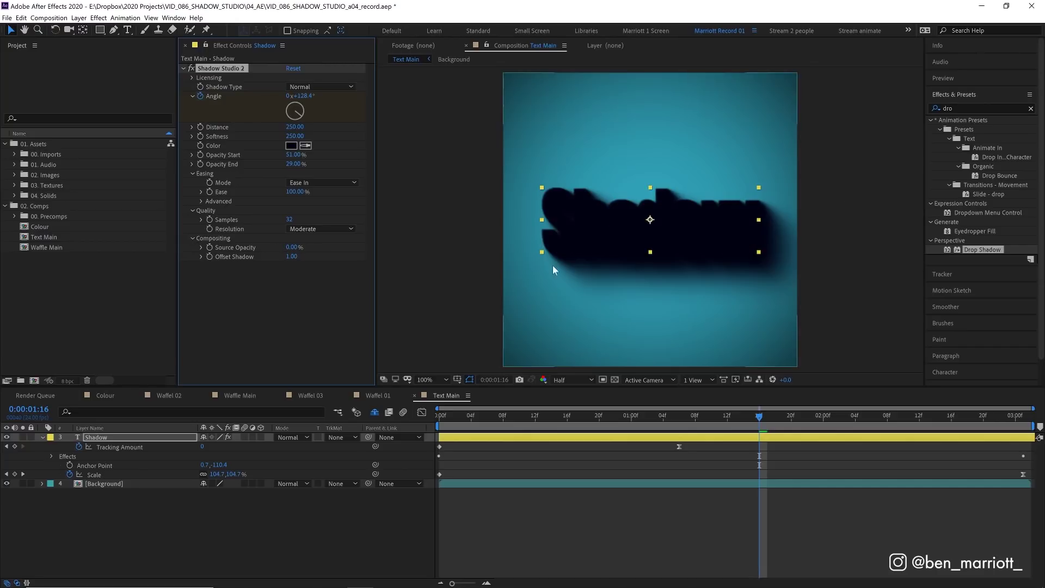
key(ctrl+z)
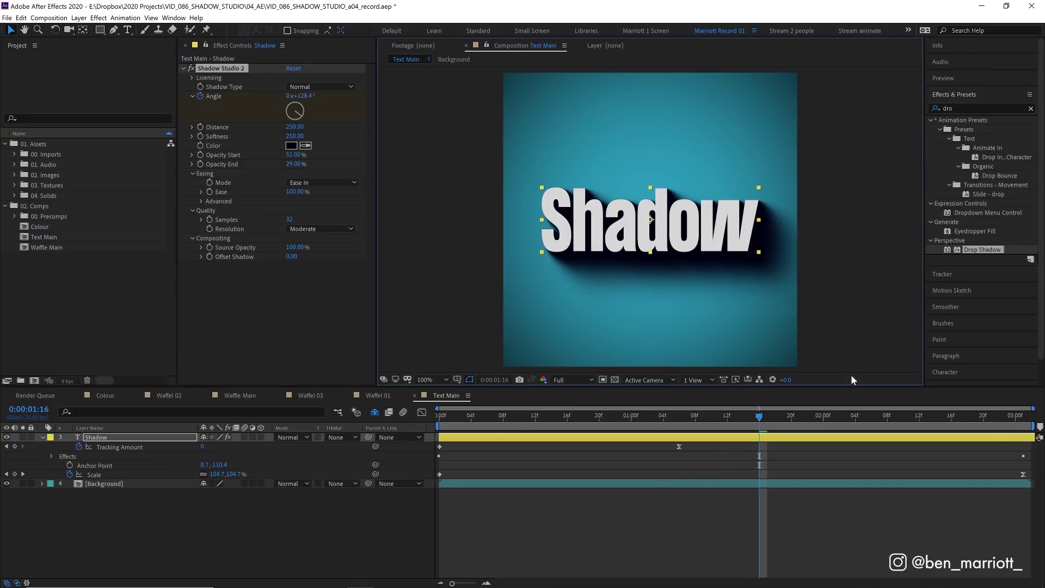
Apply Bevel Alpha to the Shadow text from a 'beve' effects search.
double_click(950, 109)
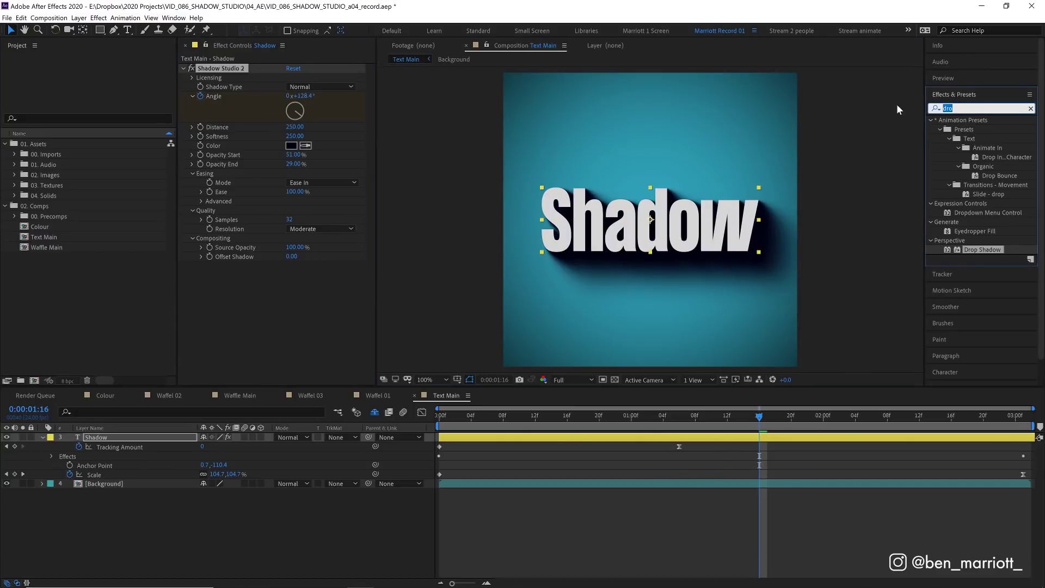
key(BackSpace)
text(beve)
double_click(971, 194)
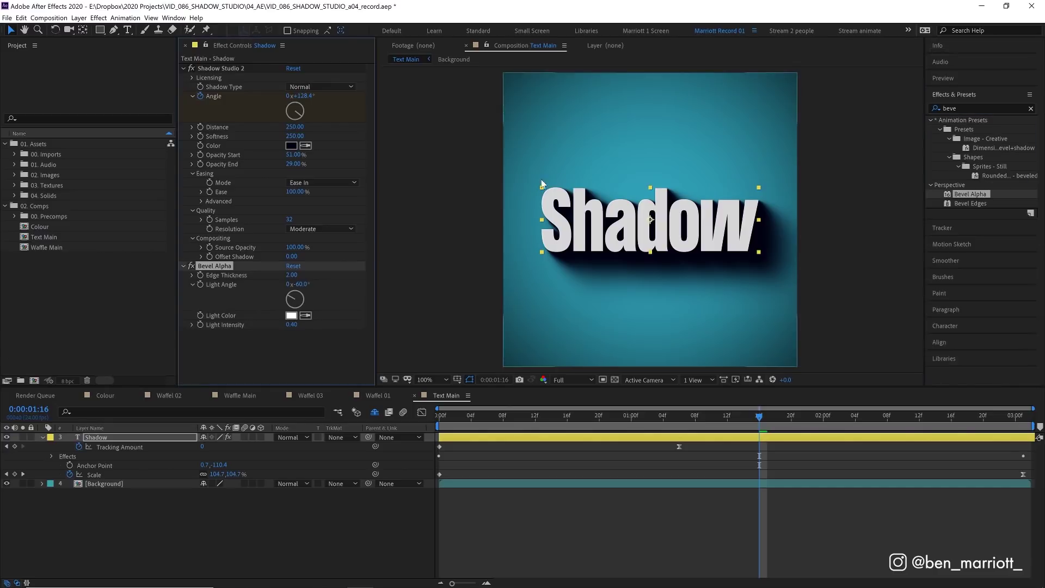
scroll(537, 183, up, 4)
drag(536, 183, 797, 289)
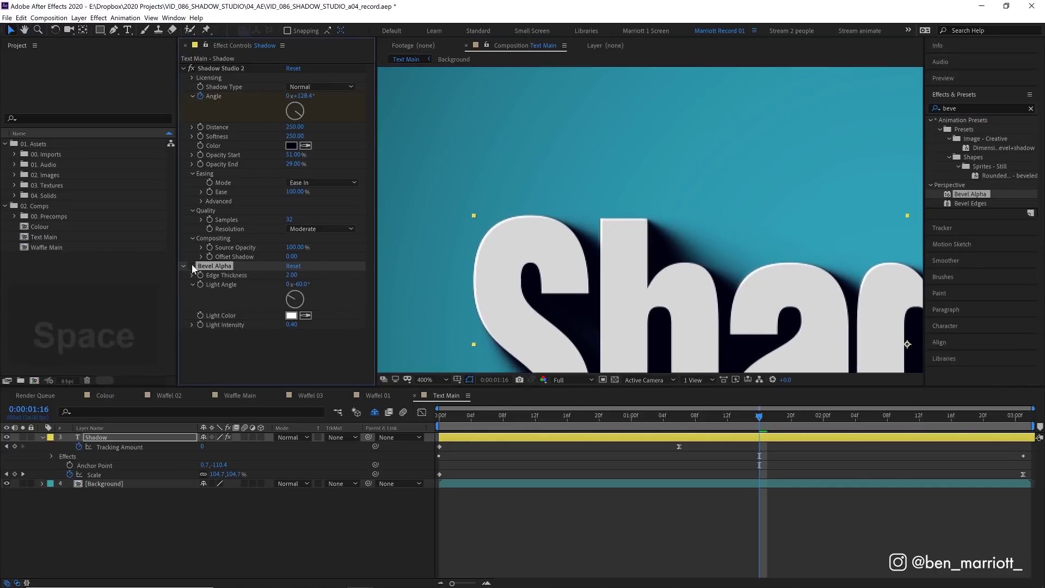
scroll(500, 231, down, 2)
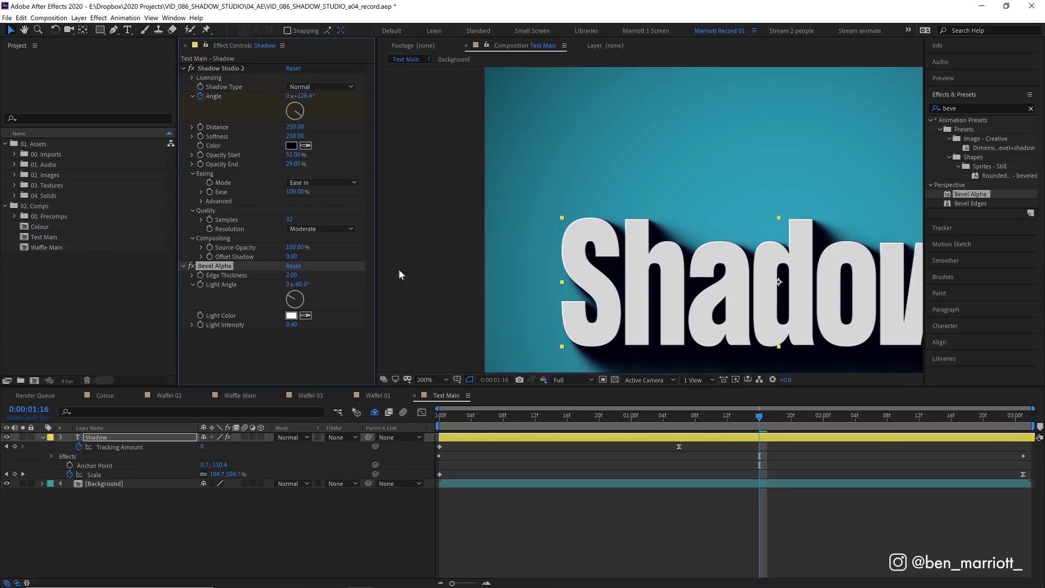
Set Bevel Alpha's Edge Thickness to 1.00 and Light Angle to -30°.
drag(291, 273, 328, 274)
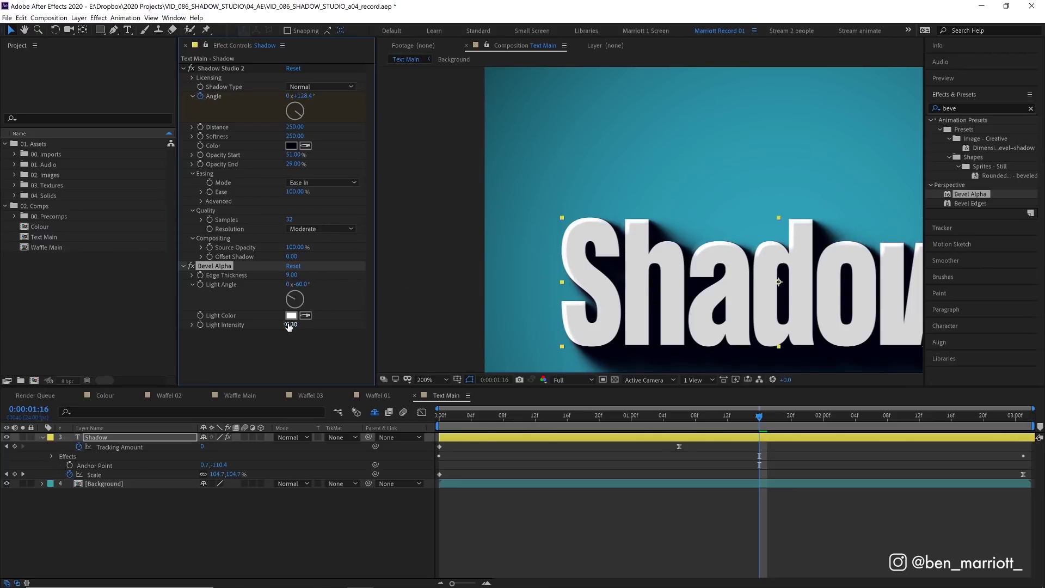
drag(289, 325, 446, 324)
key(z)
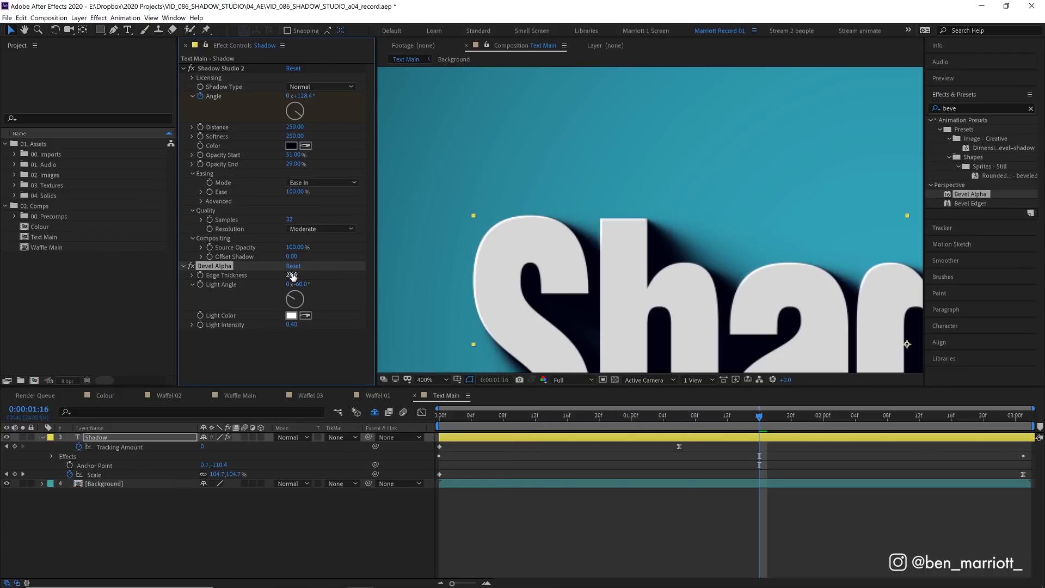
click(292, 275)
text(1)
key(Return)
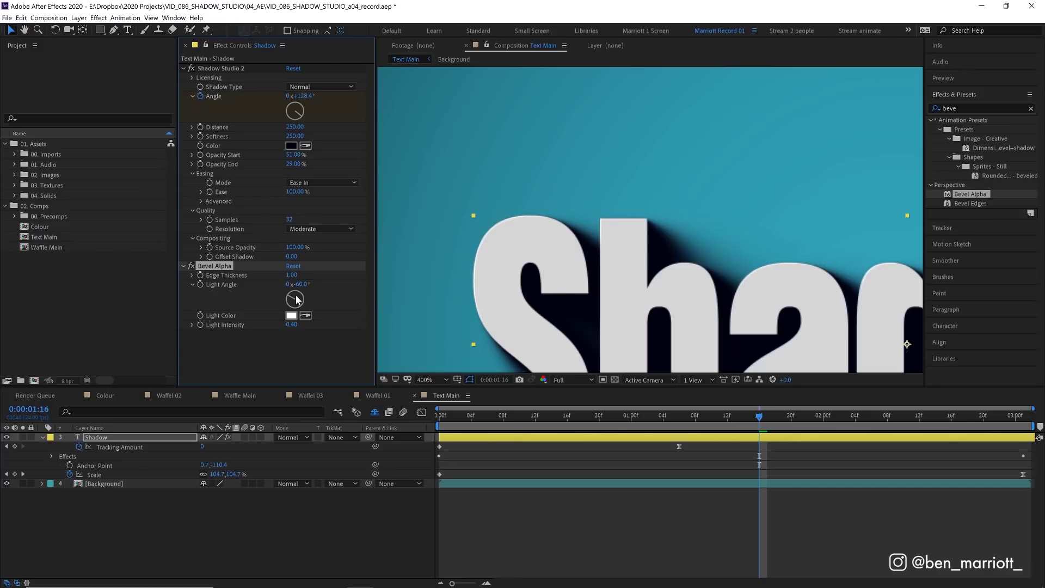
drag(298, 300, 294, 298)
Reorder Bevel Alpha above Shadow Studio 2 in Effect Controls.
scroll(563, 200, down, 1)
scroll(714, 241, down, 1)
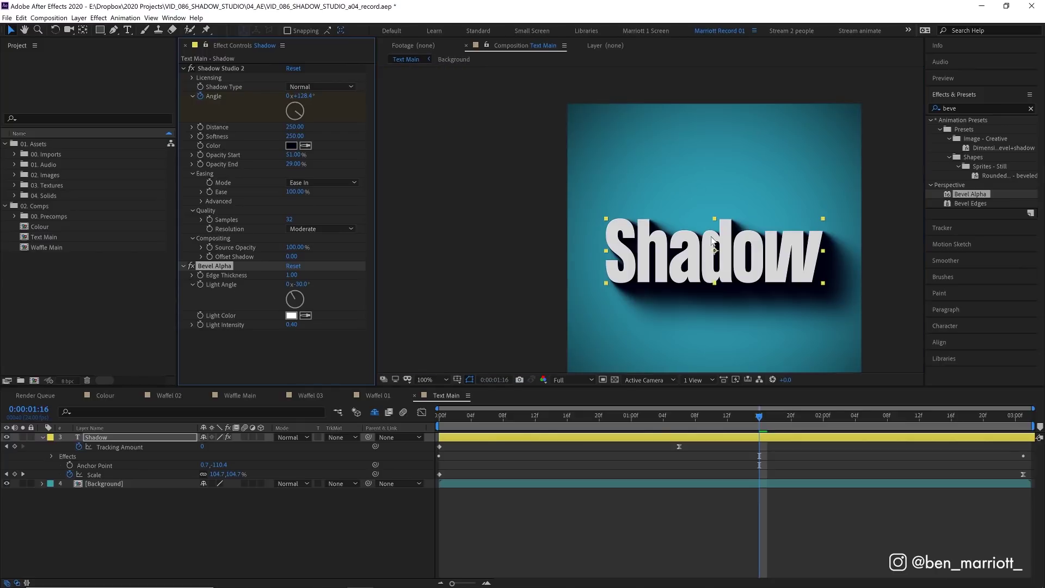
drag(216, 267, 234, 64)
scroll(769, 256, up, 1)
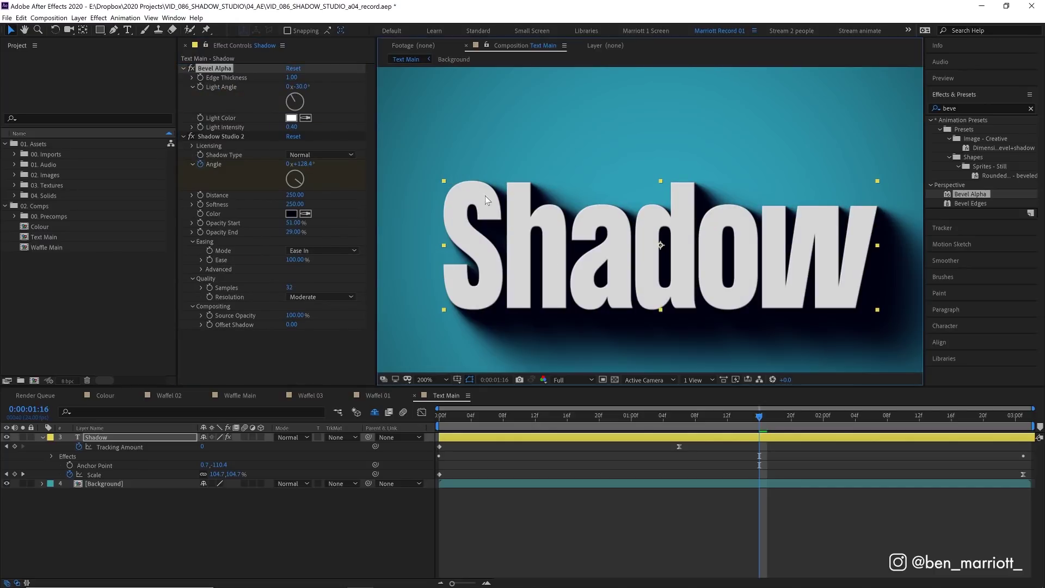
Switch Shadow Studio 2 to the Inner shadow type and shorten its Distance.
click(221, 136)
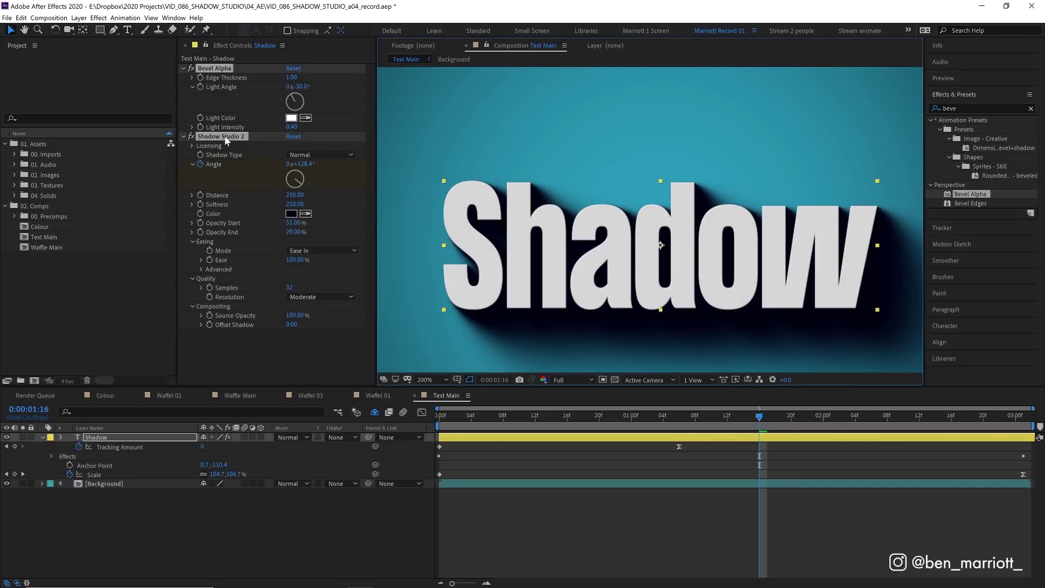
key(comma)
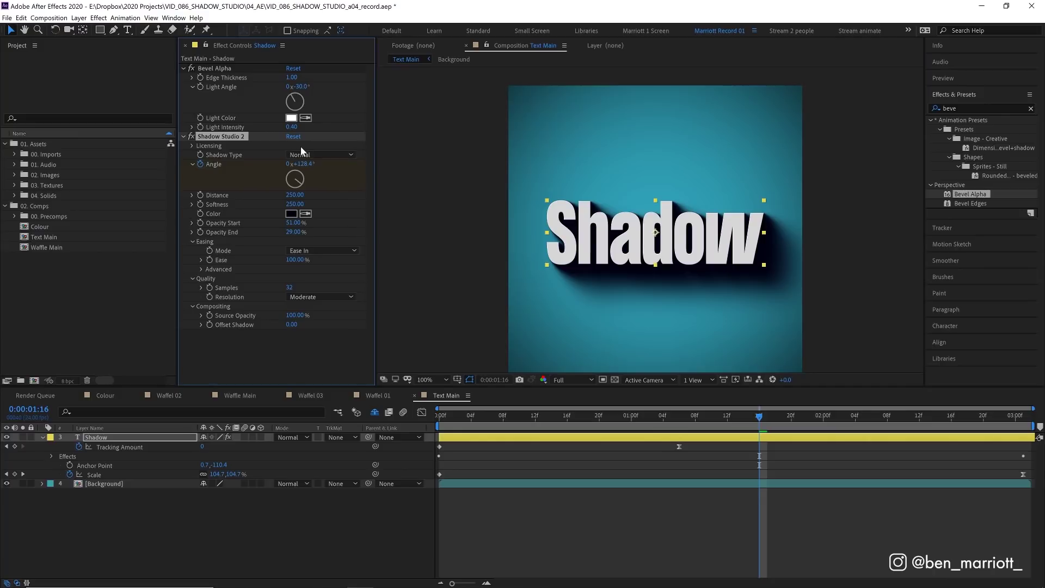
click(341, 156)
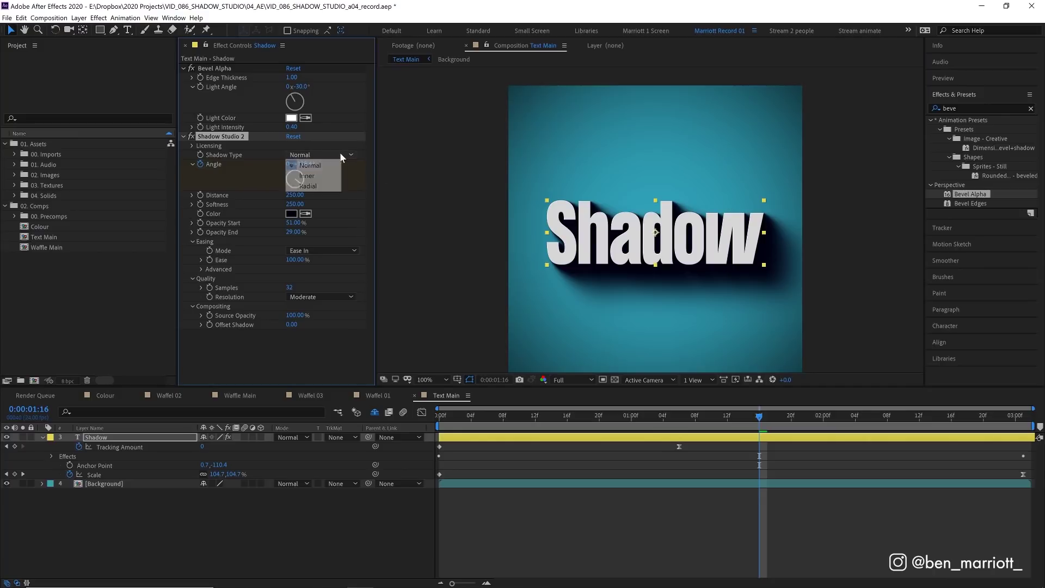
click(322, 174)
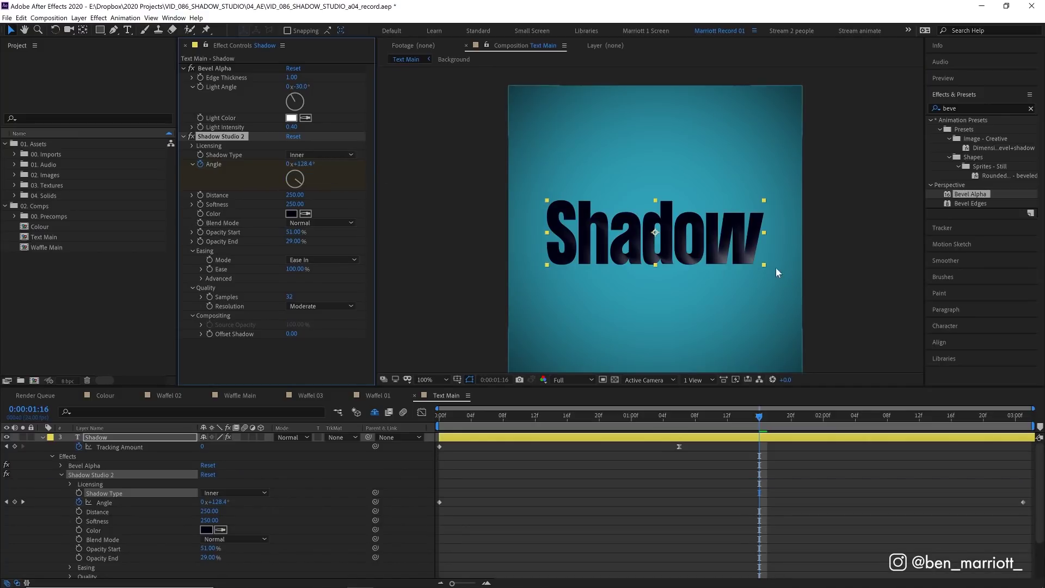
mouse_move(294, 195)
mouse_down()
mouse_move(223, 197)
mouse_move(256, 204)
mouse_move(305, 195)
mouse_up()
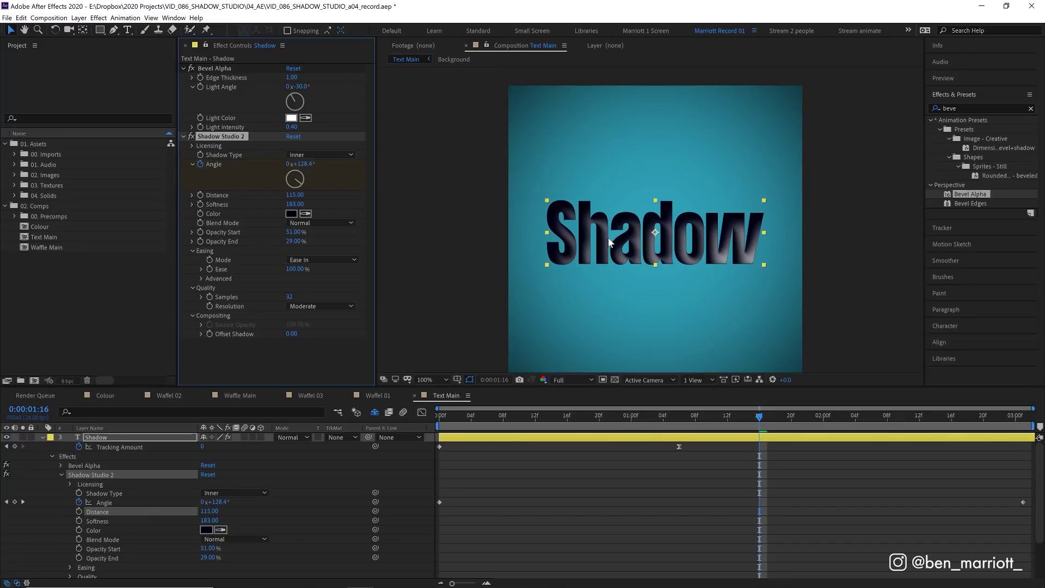
Change the shadow to Radial with its origin below the Shadow text at 557,977.
click(315, 155)
click(318, 186)
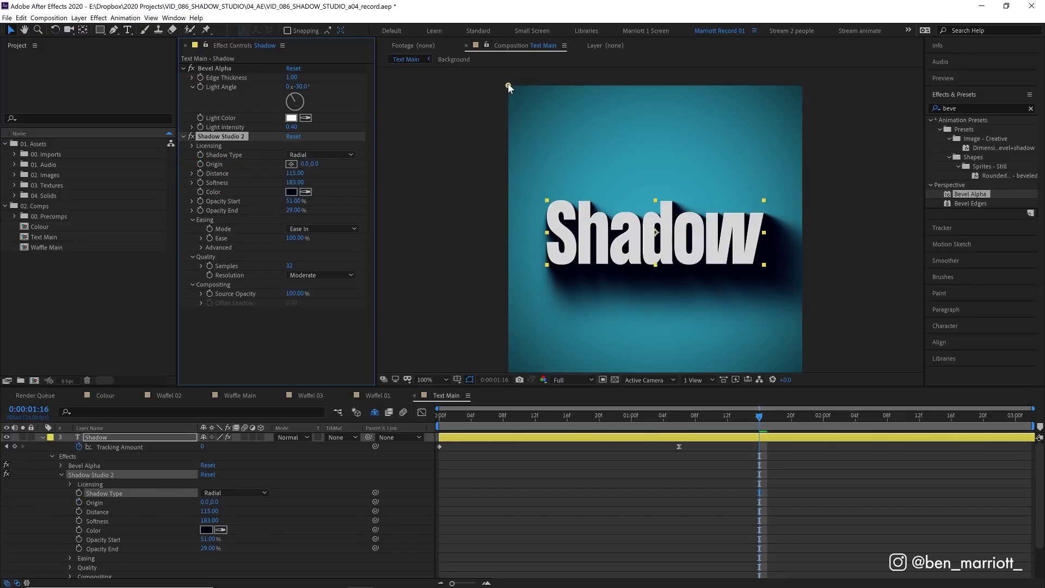
drag(508, 85, 656, 355)
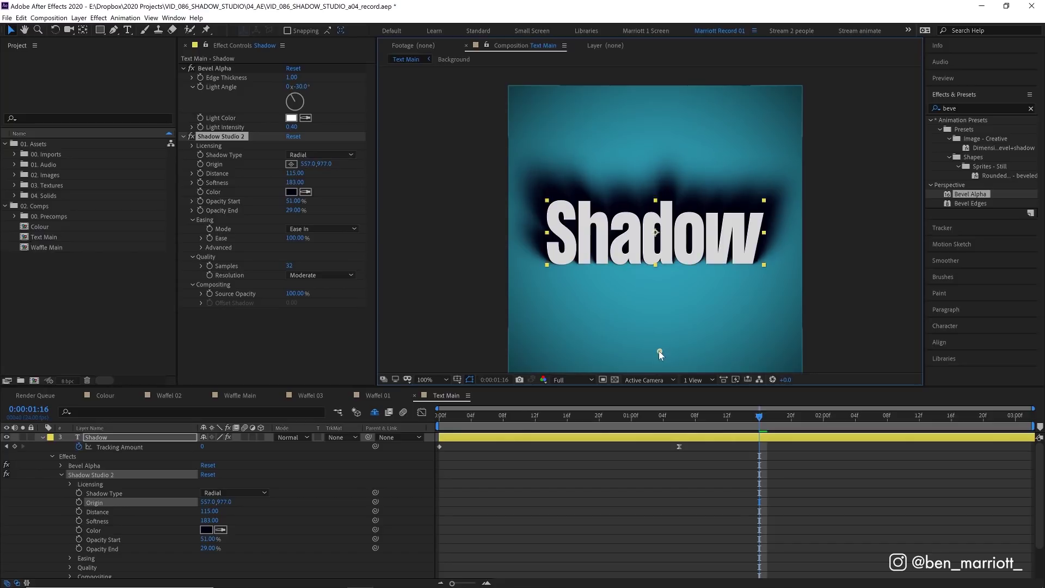
Set the shadow type back to Normal and reveal the hidden square layers.
click(313, 155)
click(310, 165)
click(727, 416)
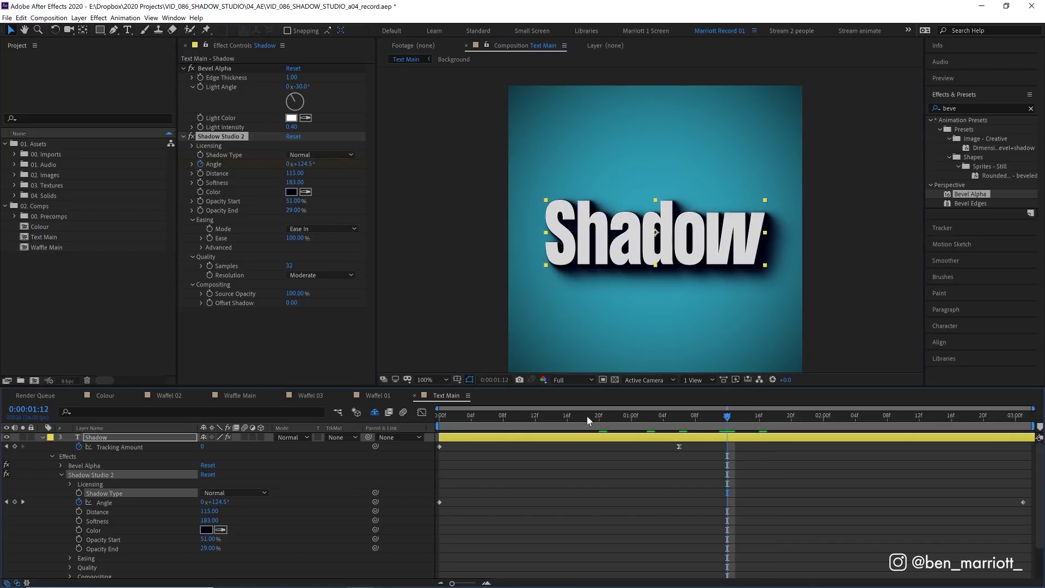
click(374, 412)
drag(675, 418, 757, 427)
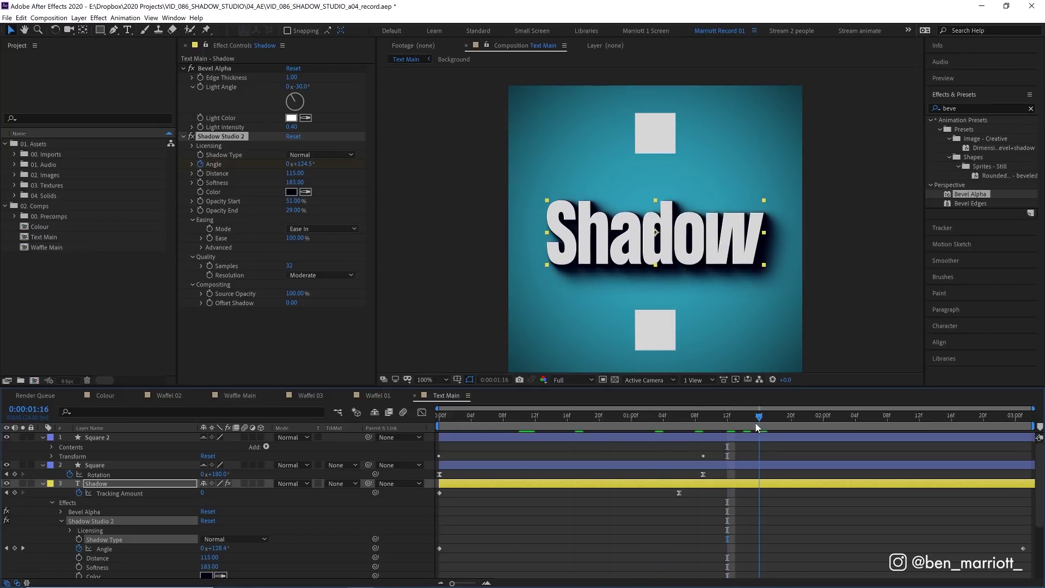
Copy Bevel Alpha and Shadow Studio 2 with property links, then select Square and Square 2.
click(111, 493)
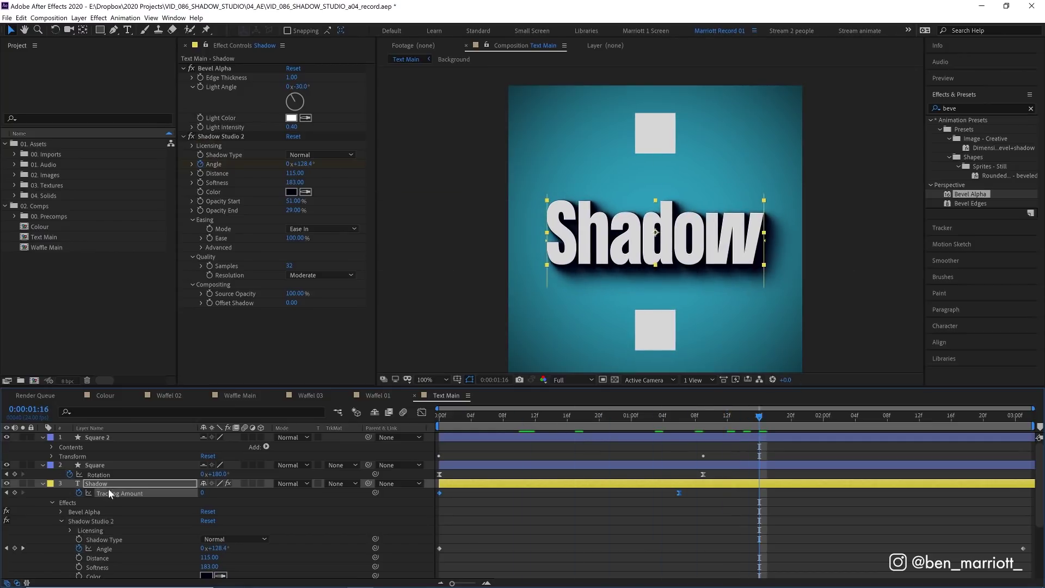
click(106, 486)
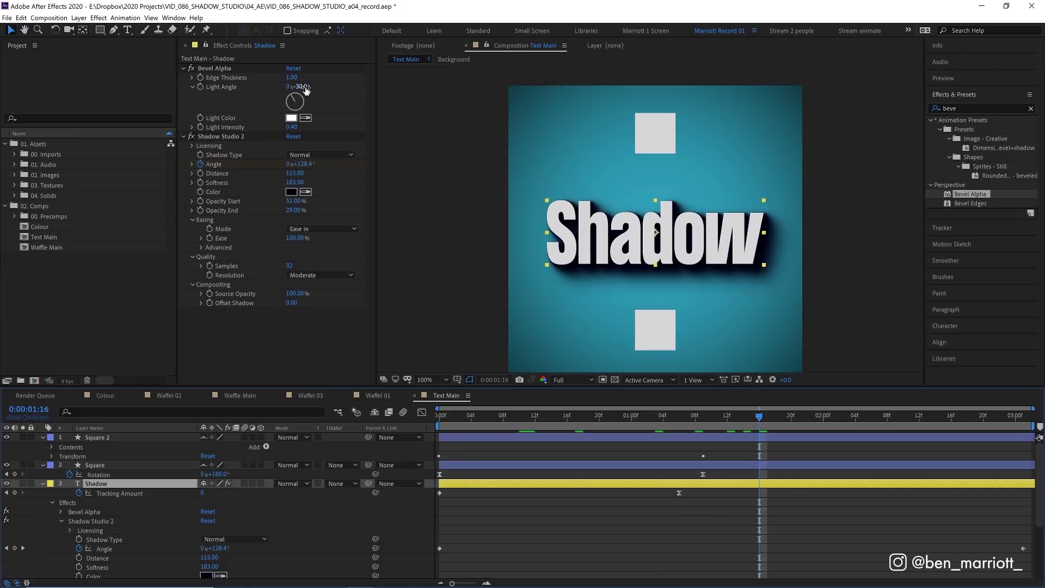
click(240, 68)
shift+click(218, 137)
key(space)
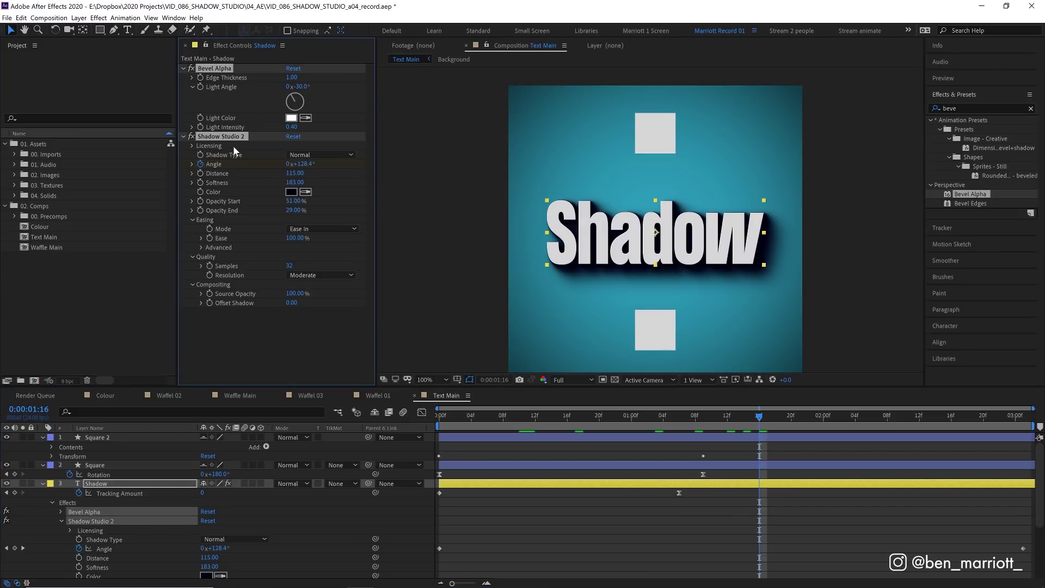
click(21, 18)
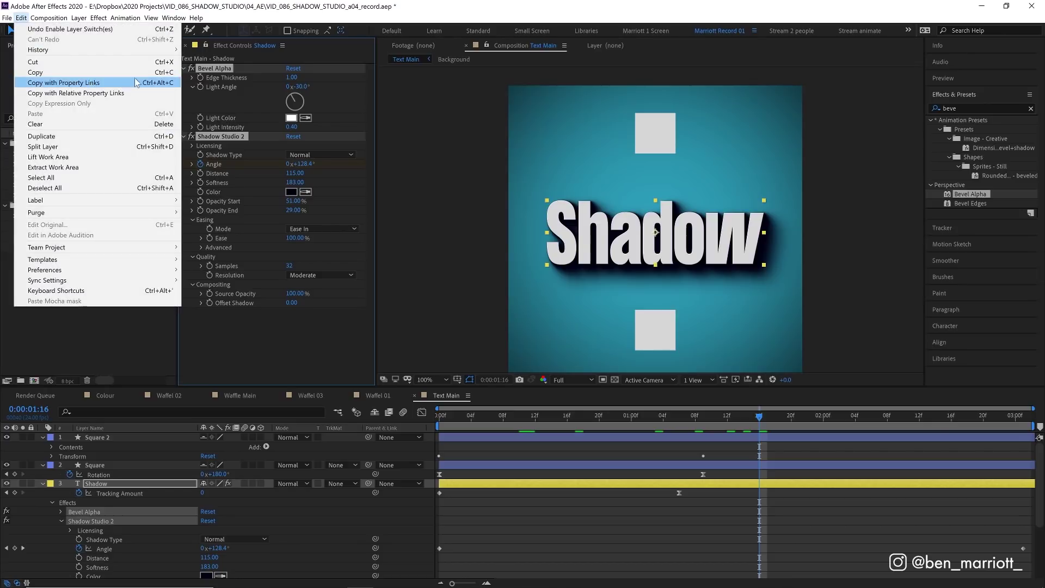
click(153, 83)
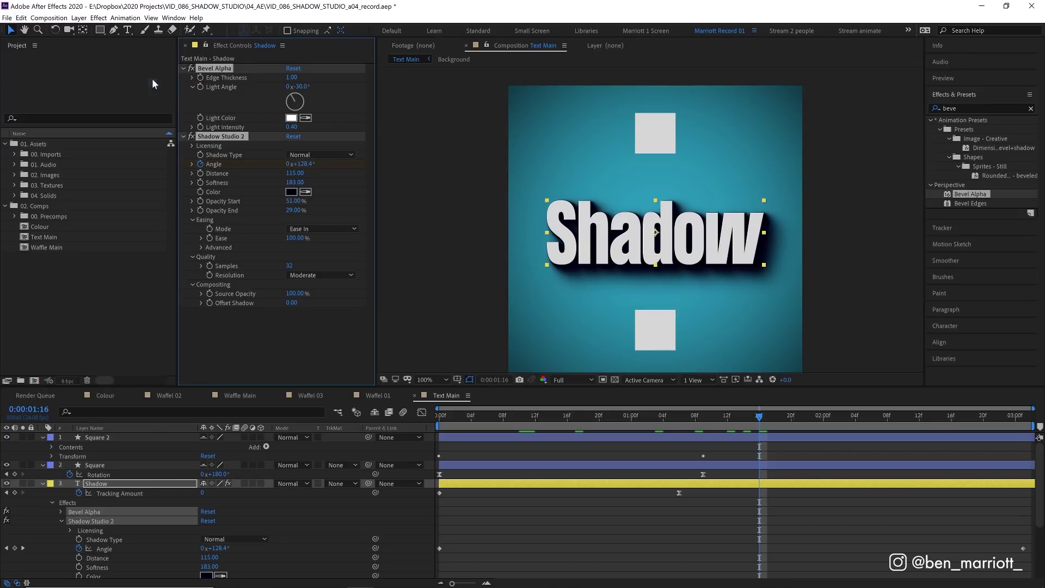
click(95, 465)
shift+click(105, 436)
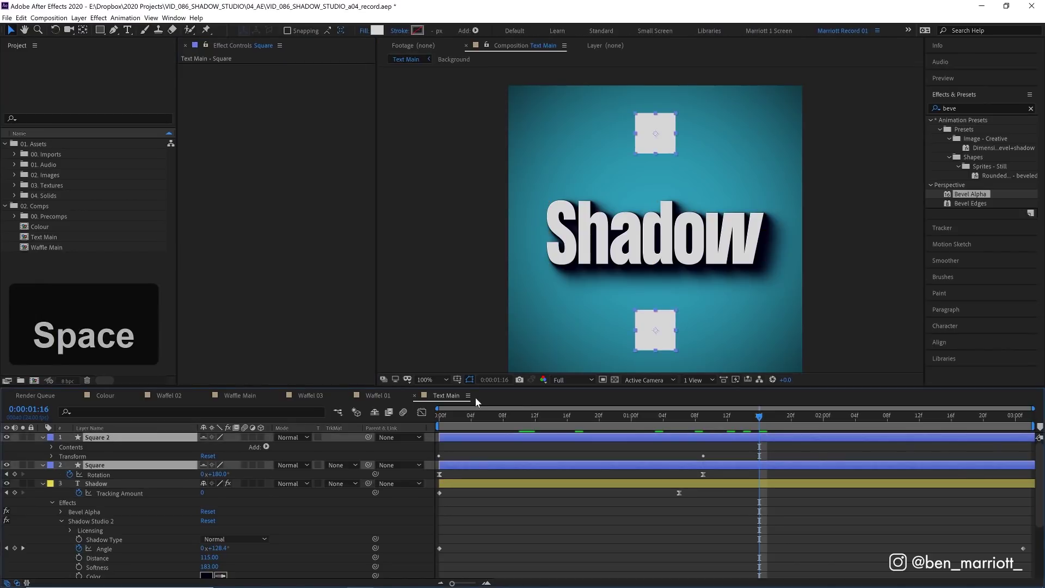
Paste the linked effects onto both squares, then give the shadow Distance 394, dark maroon colour and Softness 500.
key(ctrl+v)
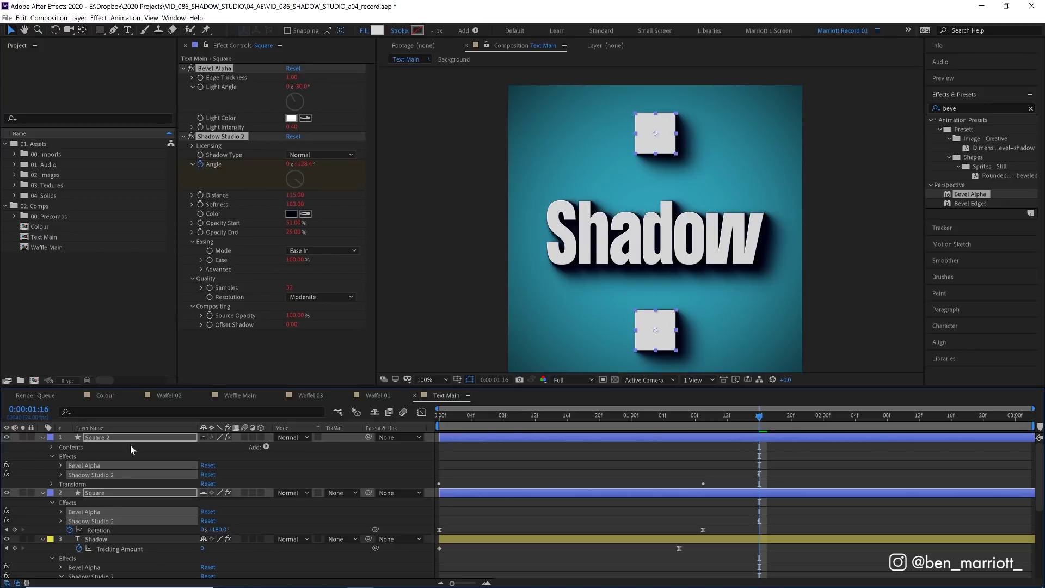
click(103, 539)
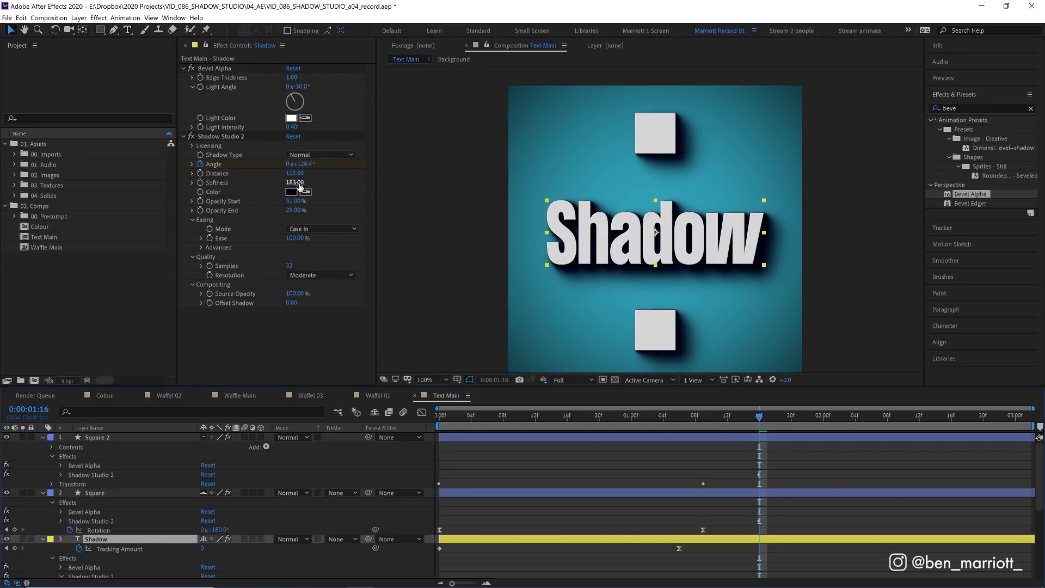
drag(295, 173, 711, 158)
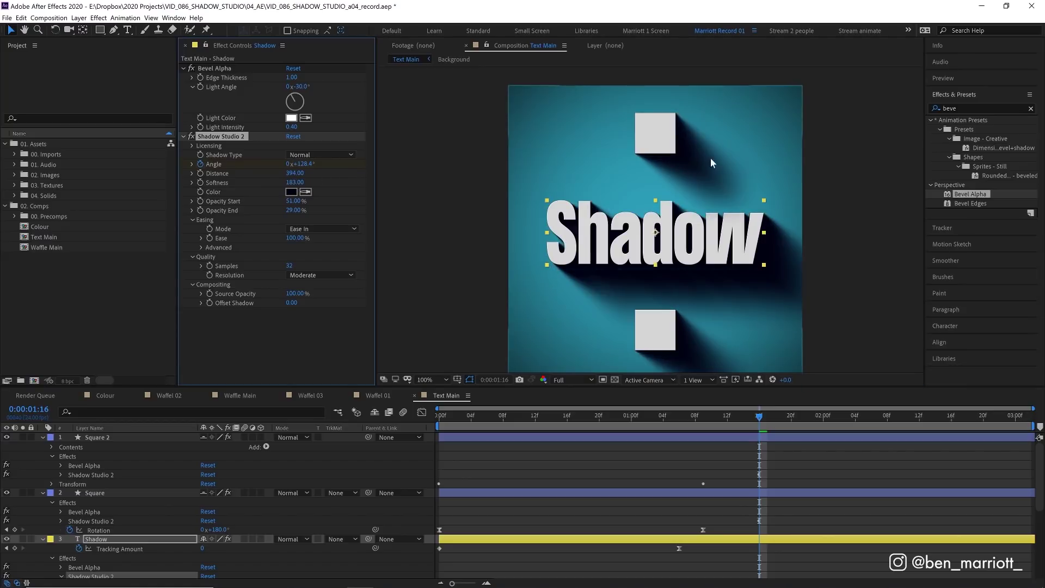
click(291, 191)
drag(499, 360, 499, 341)
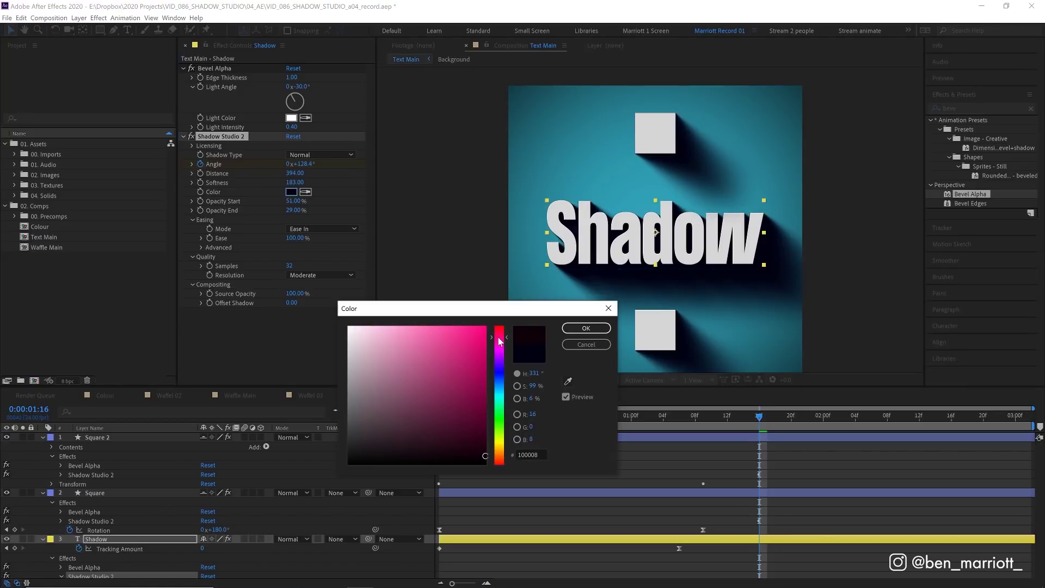
click(587, 328)
drag(295, 183, 498, 180)
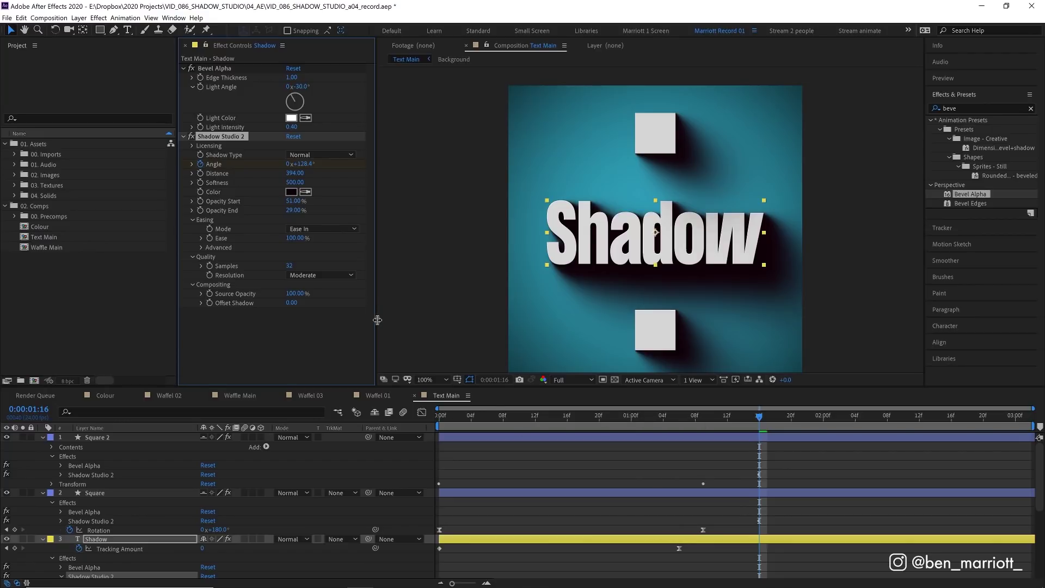
Preview the Colour comp and return to 0:00:00:12 where the ring shows.
double_click(60, 226)
key(space)
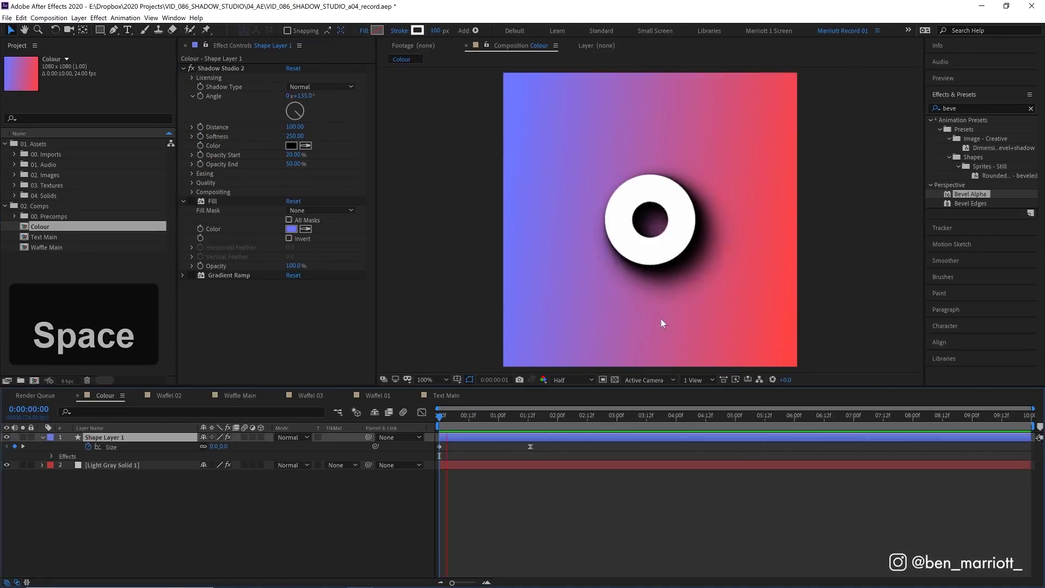
click(508, 417)
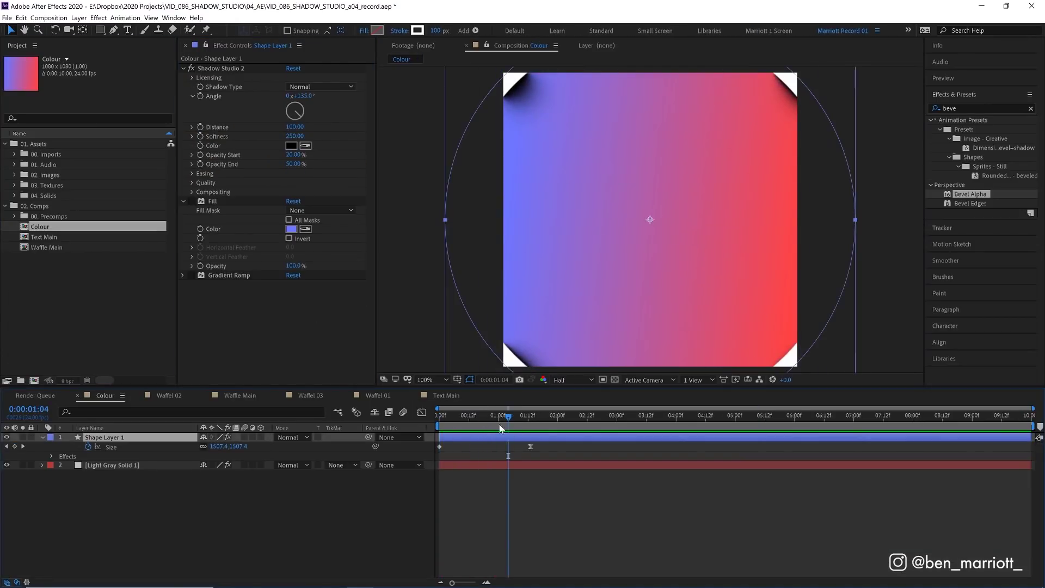
drag(500, 429, 468, 426)
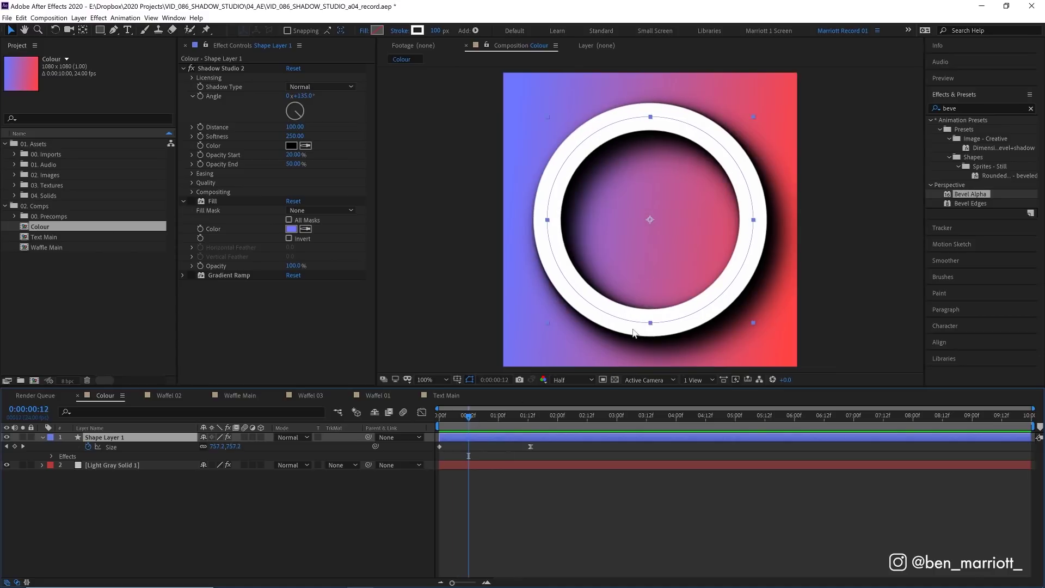
Enable the Fill and Gradient Ramp effects on the ring and preview the result.
click(190, 201)
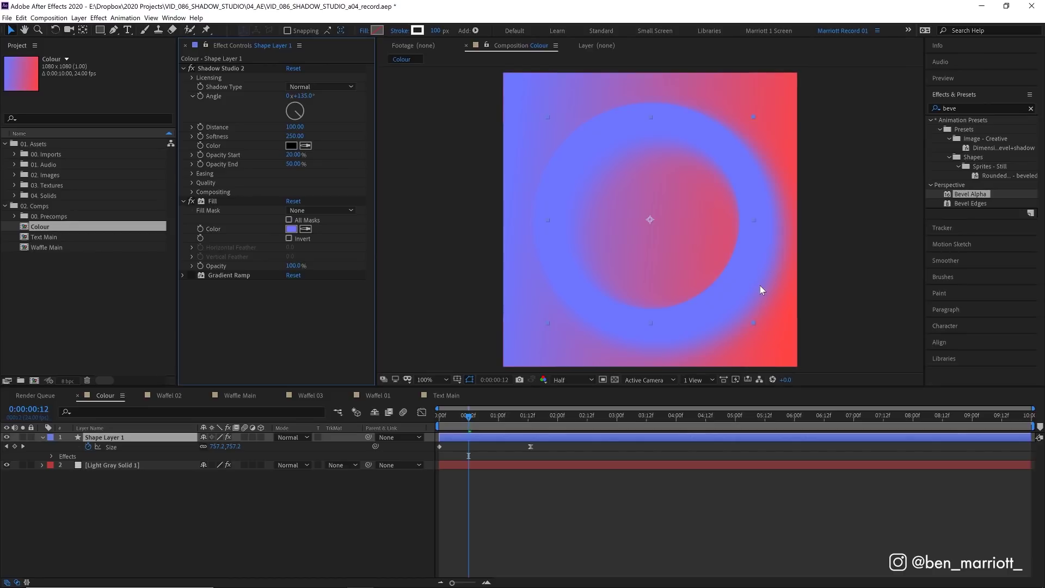
click(191, 275)
click(244, 276)
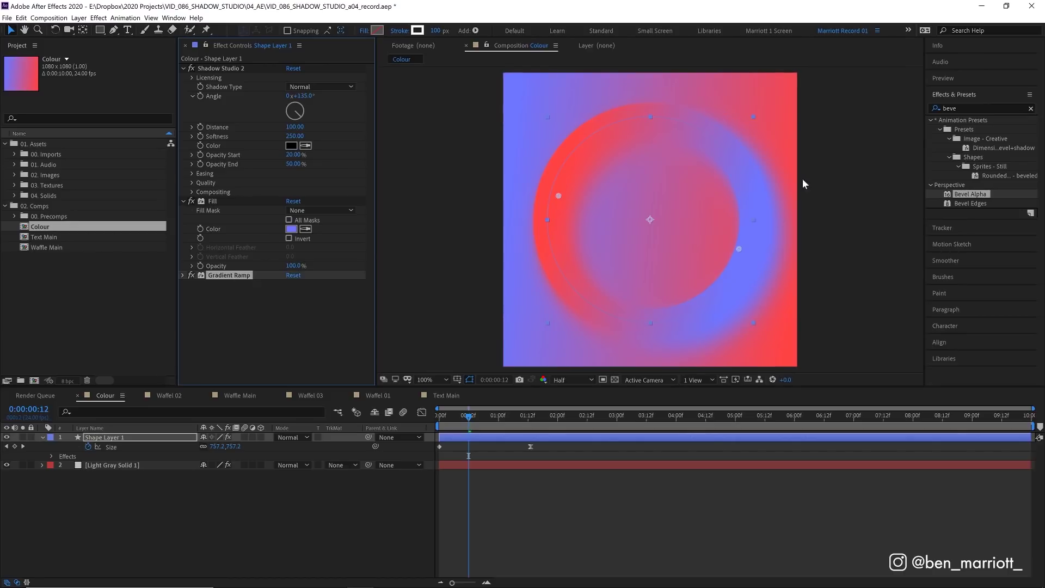
key(space)
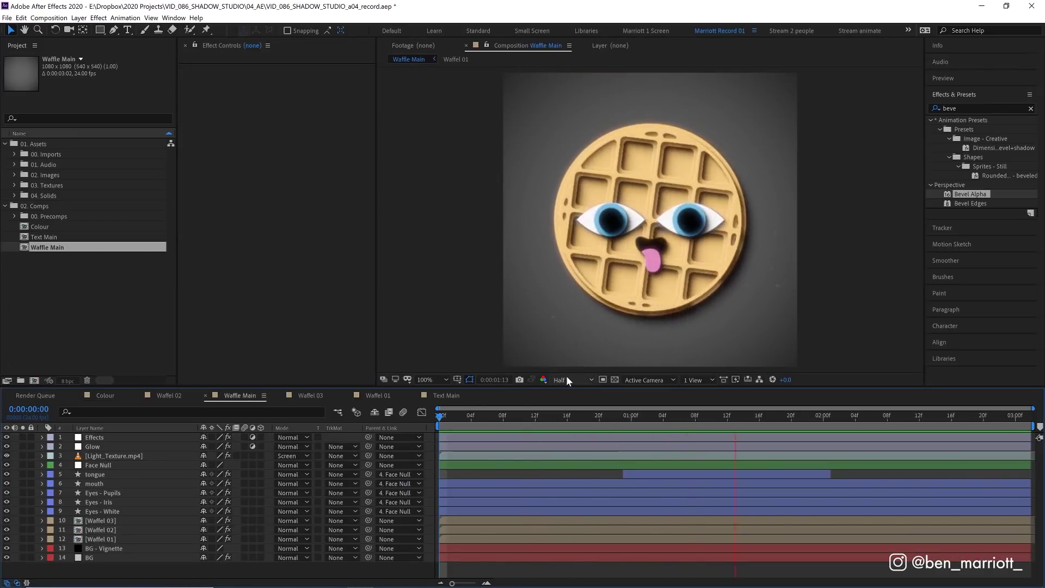
Solo the Waffel 01–03 layers and the face layers 4–9 in Waffle Main.
click(24, 539)
click(23, 539)
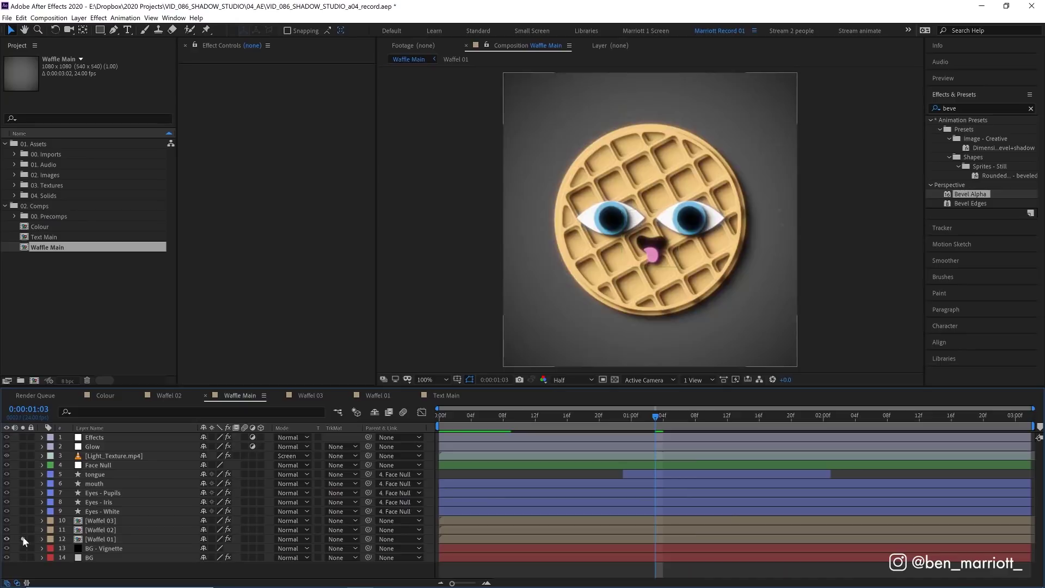
click(23, 539)
click(24, 530)
click(24, 521)
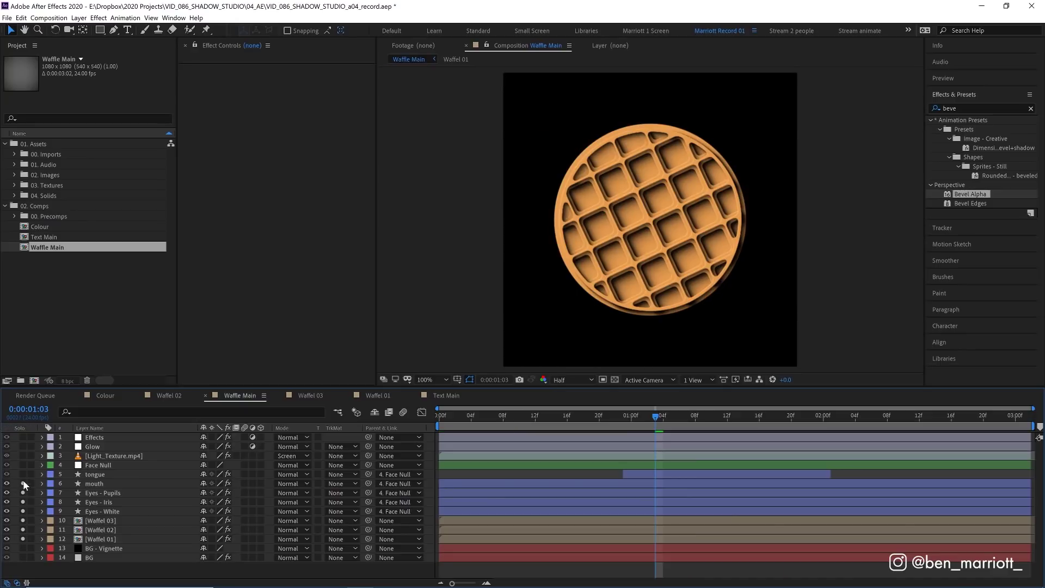
drag(22, 512, 23, 465)
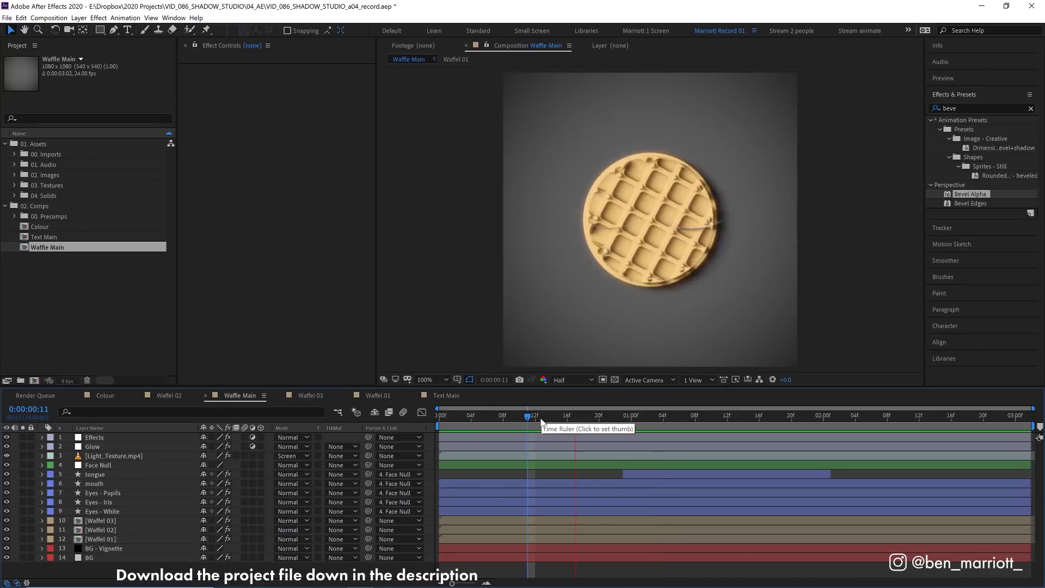